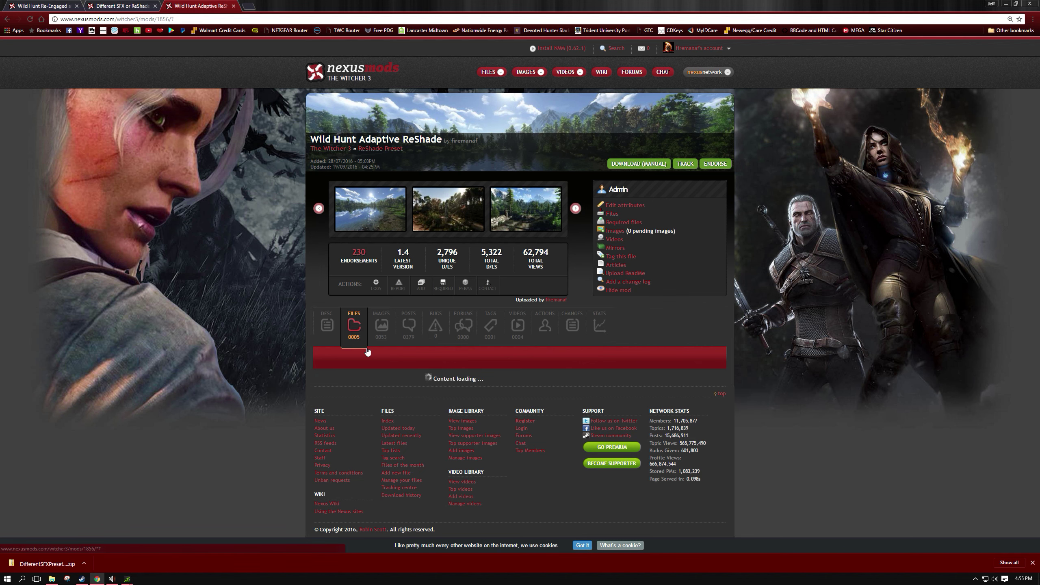
Download the Wild Hunt Re-Engaged V2.0a (Adaptive Version) file manually from the mod's files page
{"action": "left_click", "coordinate": [68, 5]}
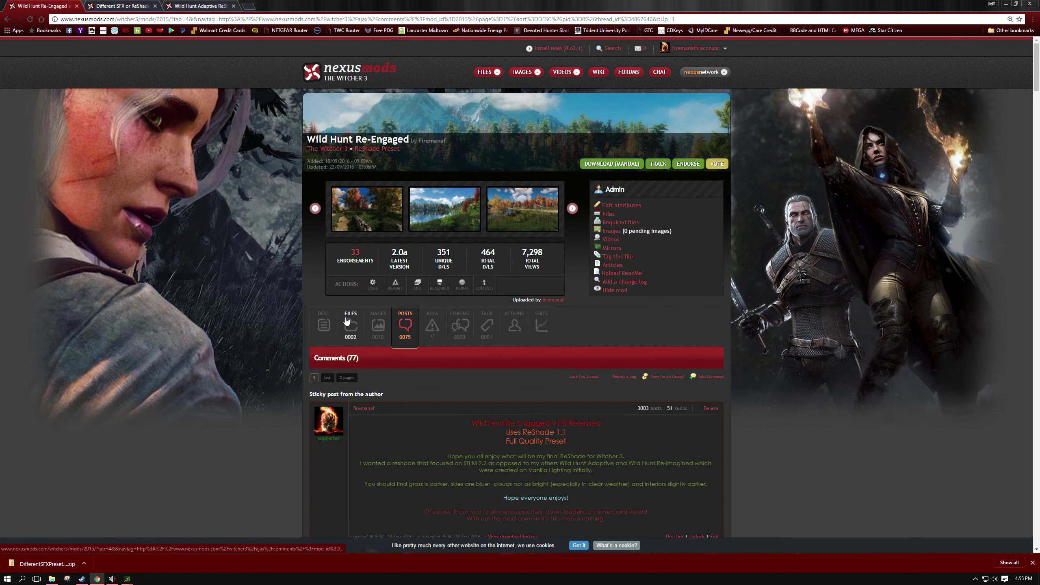
{"action": "scroll", "coordinate": [375, 455], "scroll_direction": "down", "scroll_amount": 2}
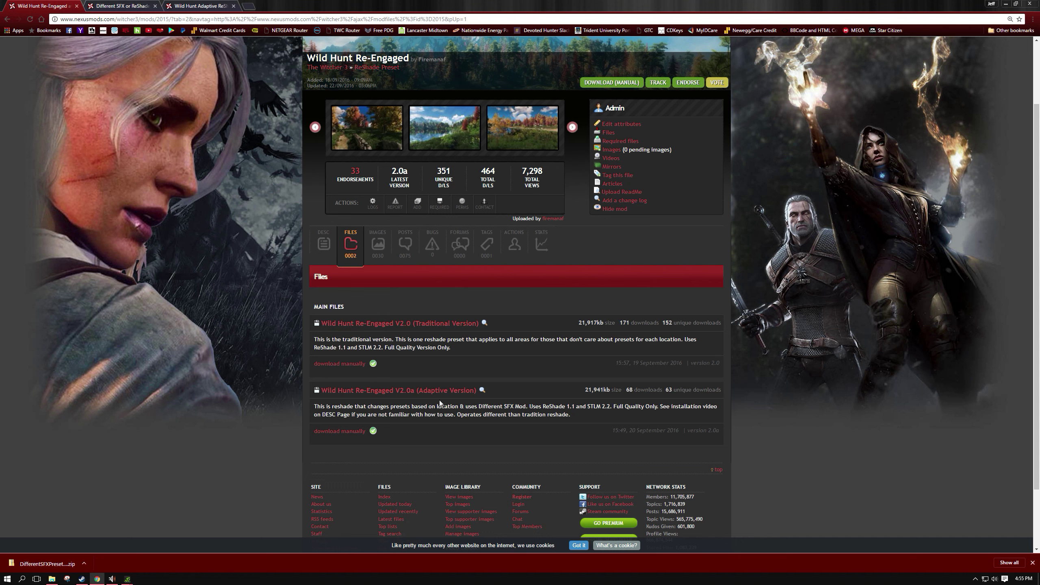
{"action": "left_click", "coordinate": [349, 433]}
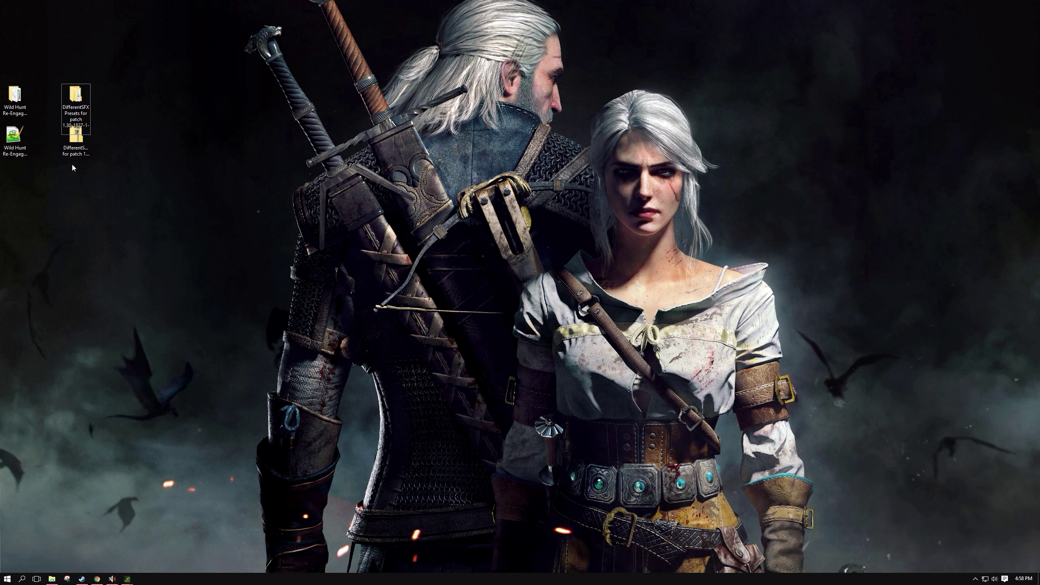
Move the extracted DifferentSFXPresets and Wild Hunt Re-Engaged folders on the desktop clear of their archives
{"action": "left_click_drag", "start_coordinate": [79, 95], "coordinate": [75, 68]}
{"action": "left_click", "coordinate": [14, 135]}
{"action": "left_click", "coordinate": [10, 92], "text": "ctrl"}
{"action": "left_click", "coordinate": [10, 92]}
{"action": "left_click_drag", "start_coordinate": [10, 92], "coordinate": [18, 49]}
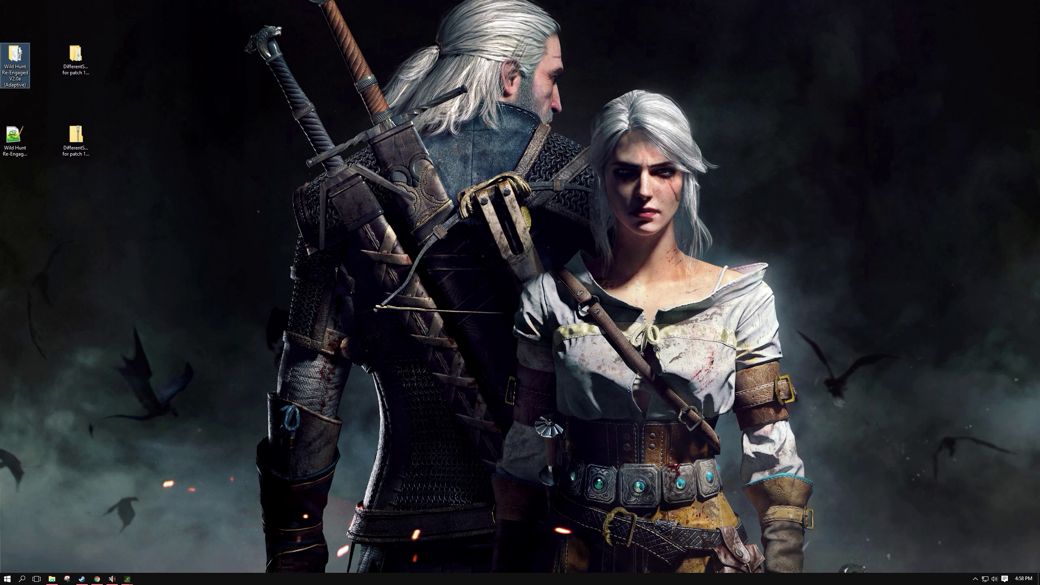
Look at the 7-Zip extraction options for the Wild Hunt Re-Engaged V2.0a (Adaptive) archive without extracting it
{"action": "right_click", "coordinate": [12, 138]}
{"action": "mouse_move", "coordinate": [115, 155]}
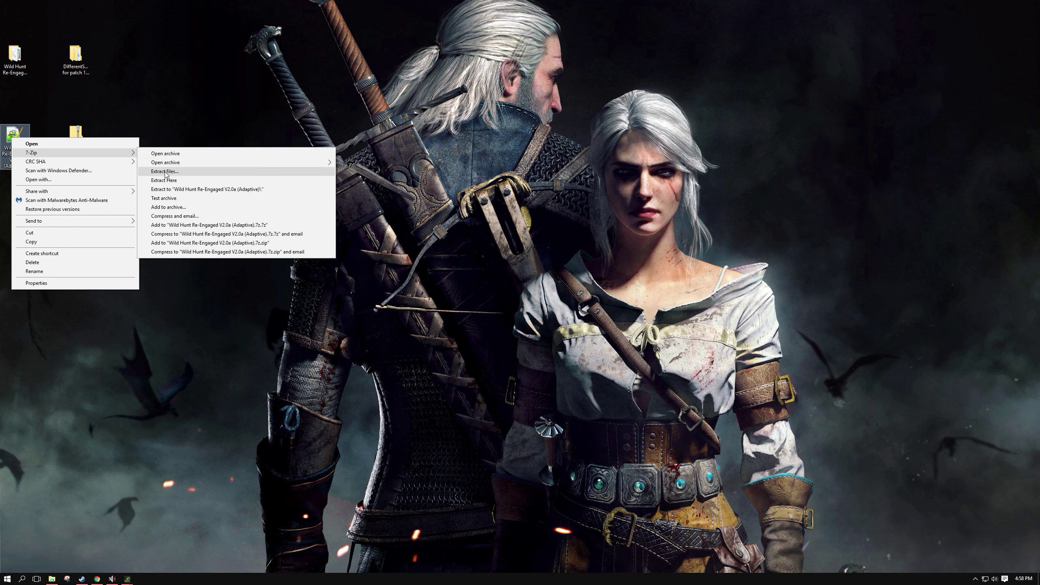
{"action": "left_click", "coordinate": [131, 119]}
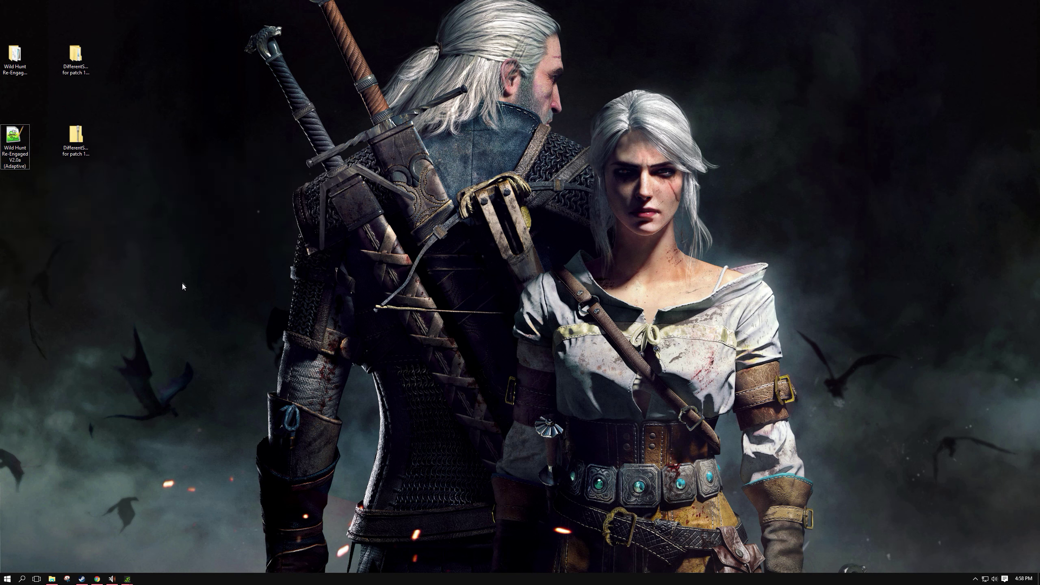
Open the inner DifferentSFXPresets folder from the extracted mod on the desktop, alongside The Witcher 3 folder window
{"action": "left_click", "coordinate": [71, 63]}
{"action": "left_click_drag", "start_coordinate": [72, 62], "coordinate": [93, 84]}
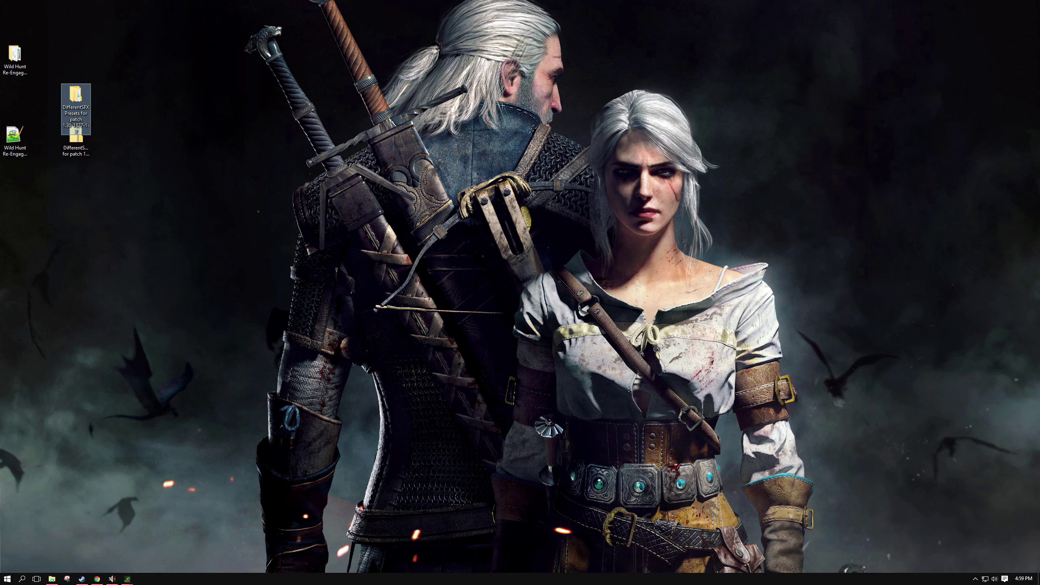
{"action": "key", "text": "alt+Tab"}
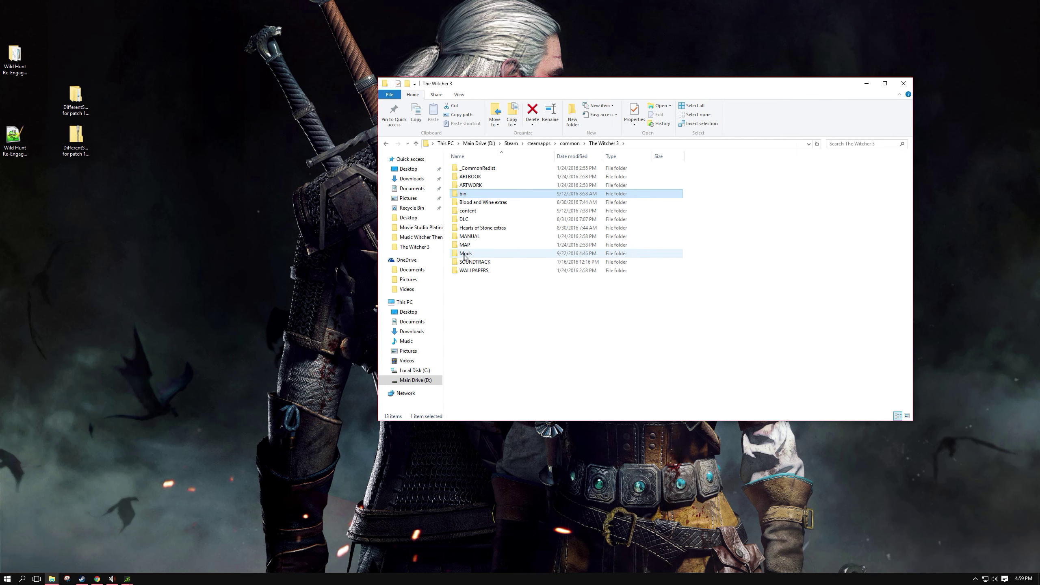
{"action": "double_click", "coordinate": [76, 98]}
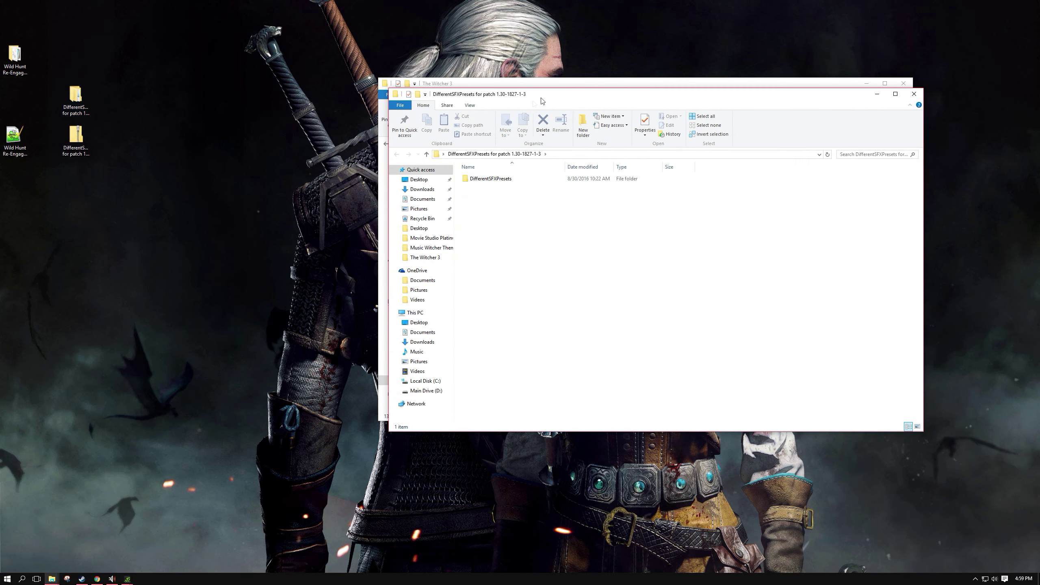
{"action": "left_click_drag", "start_coordinate": [551, 95], "coordinate": [296, 60]}
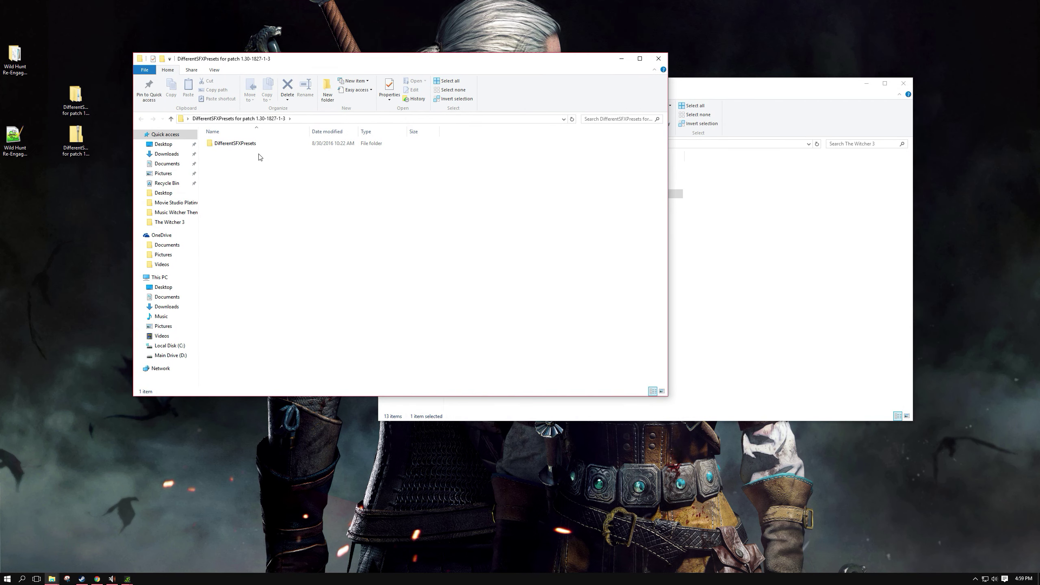
{"action": "double_click", "coordinate": [237, 144]}
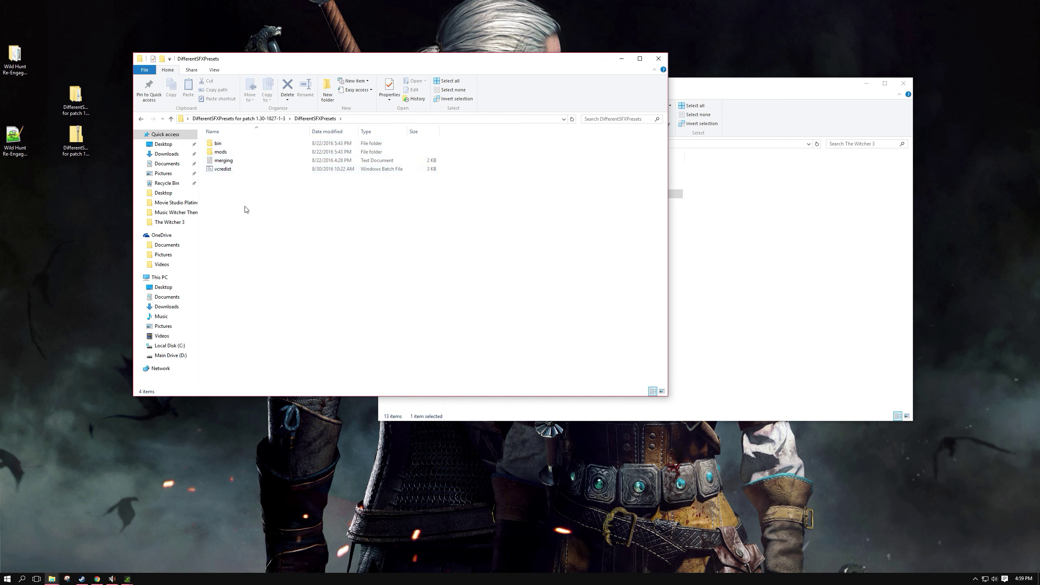
Copy the mod's bin and mods folders into The Witcher 3 installation folder and close the source window
{"action": "left_click", "coordinate": [224, 144]}
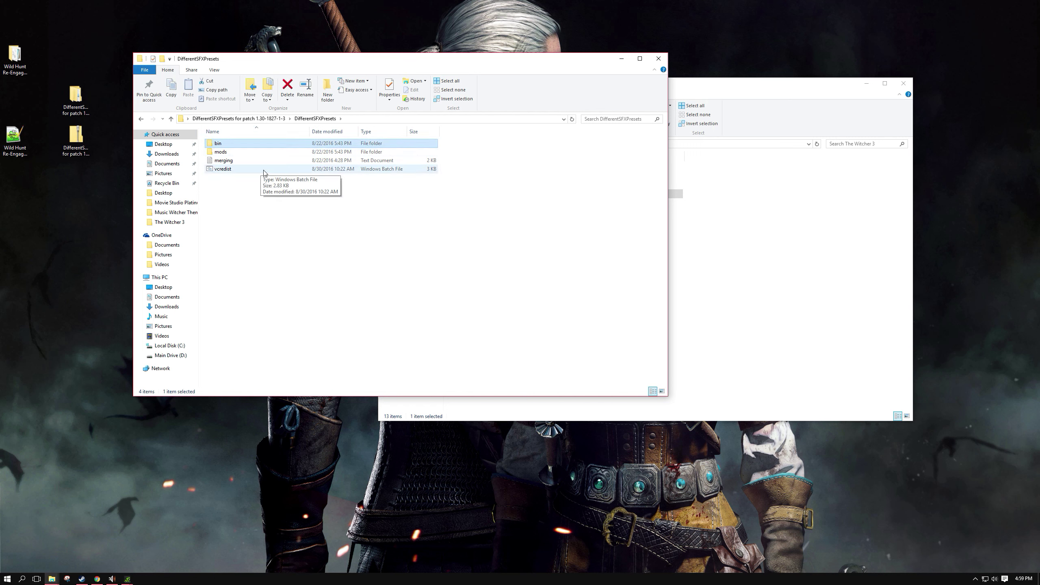
{"action": "left_click", "coordinate": [251, 153], "text": "ctrl"}
{"action": "right_click", "coordinate": [250, 153]}
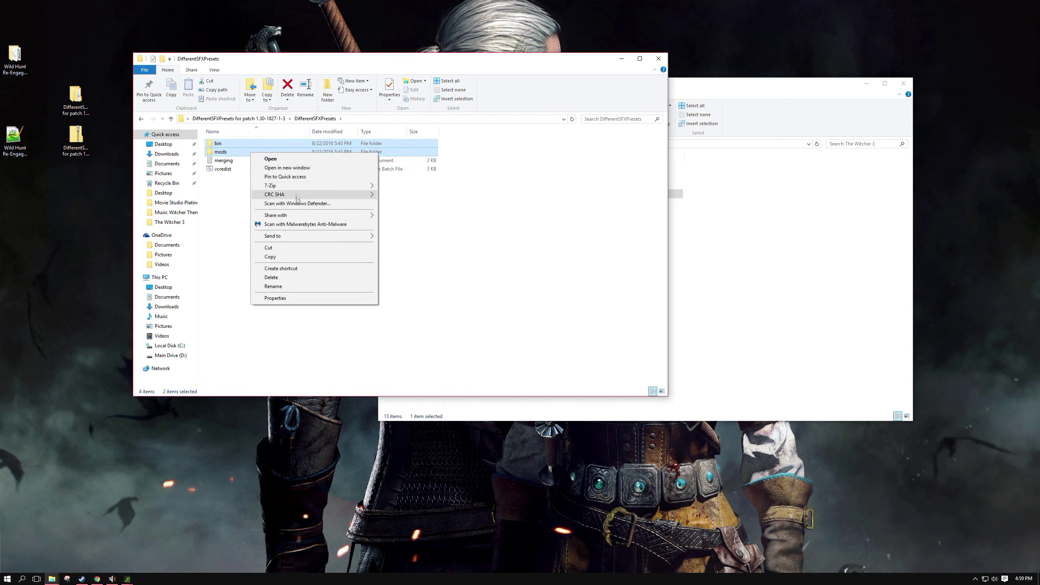
{"action": "left_click", "coordinate": [281, 256]}
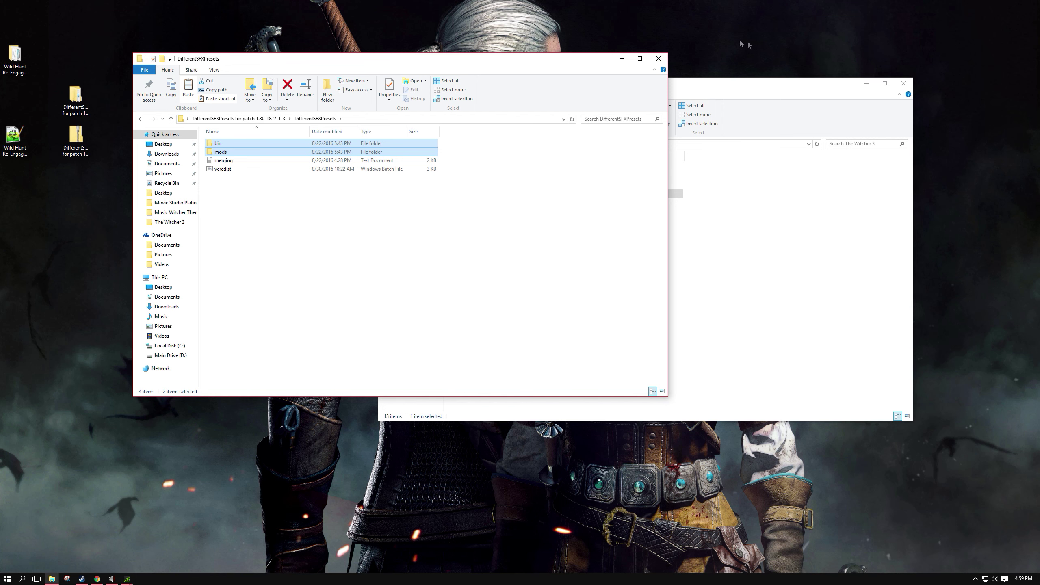
{"action": "left_click", "coordinate": [661, 60]}
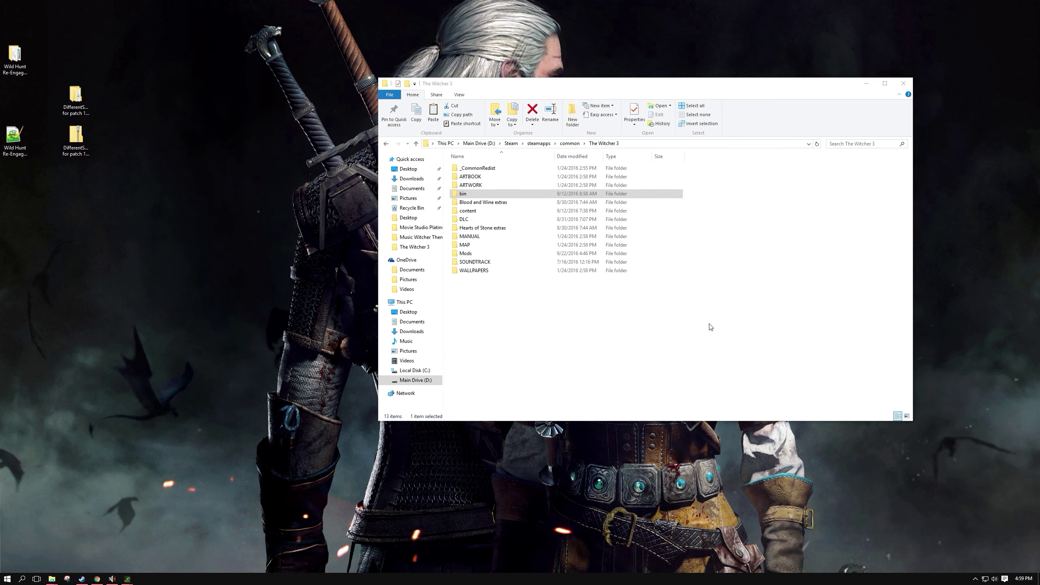
{"action": "right_click", "coordinate": [541, 328]}
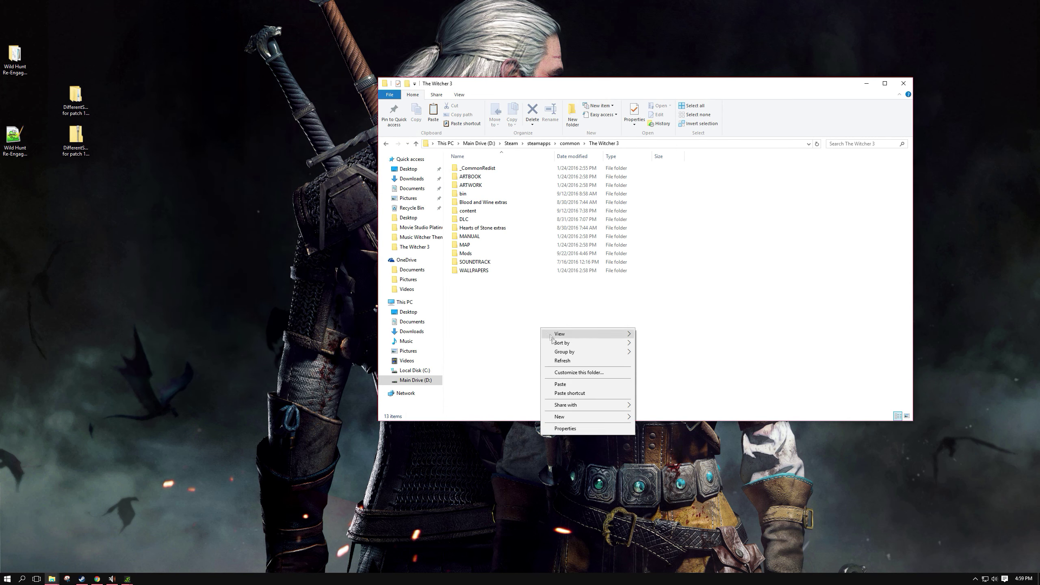
{"action": "left_click", "coordinate": [572, 386]}
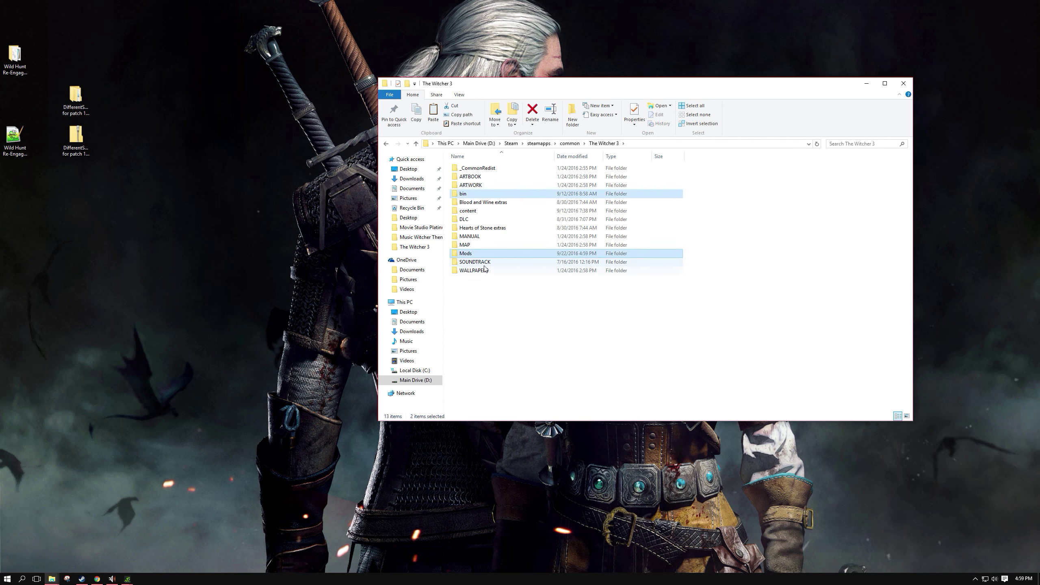
Check the game's Mods folder for modSFXPresets and go to The Witcher 3's bin\x64 folder
{"action": "double_click", "coordinate": [467, 254]}
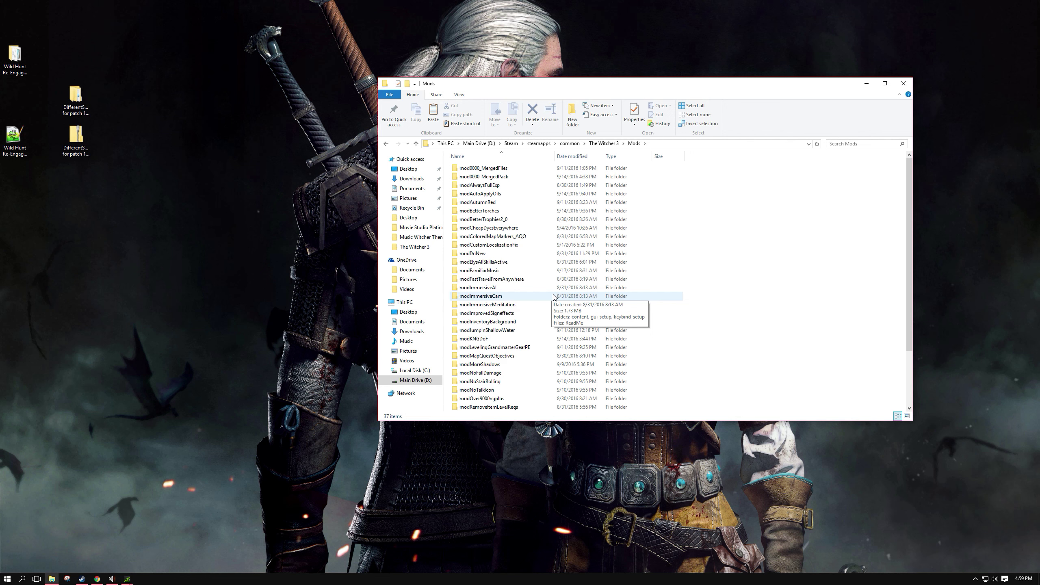
{"action": "scroll", "coordinate": [688, 324], "scroll_direction": "down", "scroll_amount": 3}
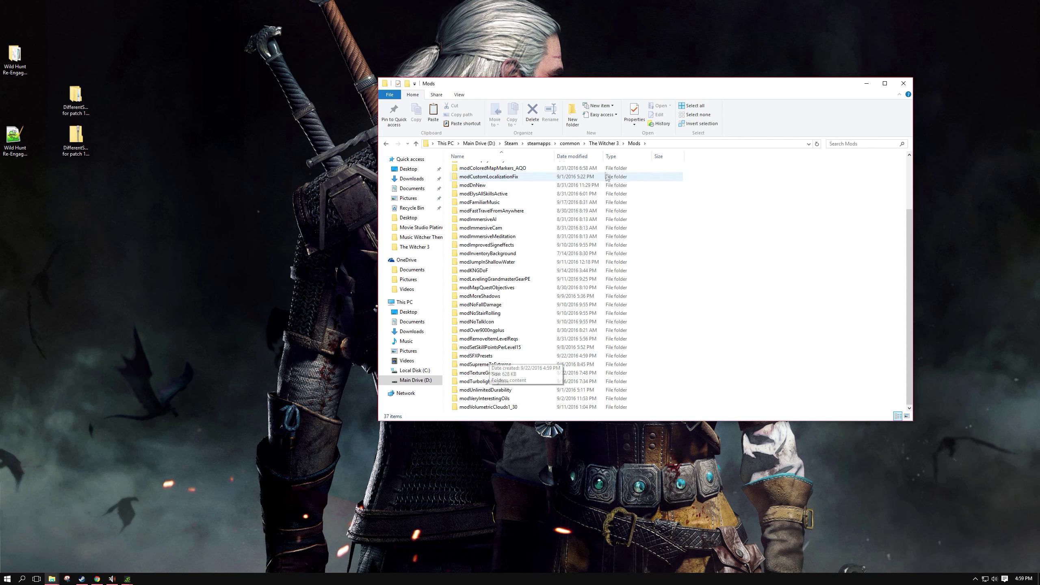
{"action": "left_click", "coordinate": [603, 143]}
{"action": "double_click", "coordinate": [465, 194]}
{"action": "double_click", "coordinate": [469, 210]}
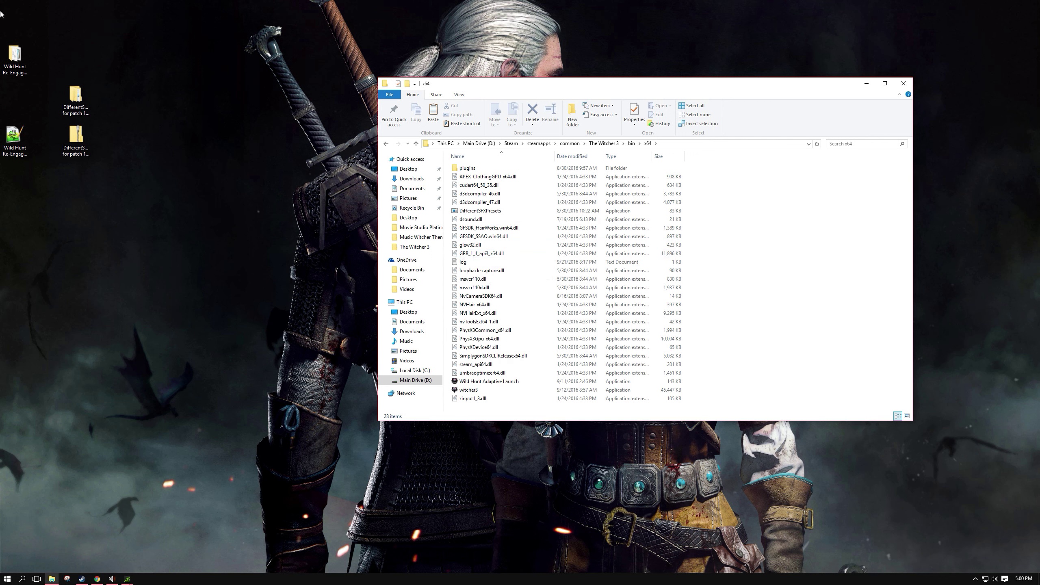
Copy LocationPresets, both ReShade items and d3d11.dll from the extracted Wild Hunt Re-Engaged V2.0a (Adaptive) folder into the game's bin\x64 folder
{"action": "left_click_drag", "start_coordinate": [14, 55], "coordinate": [28, 99]}
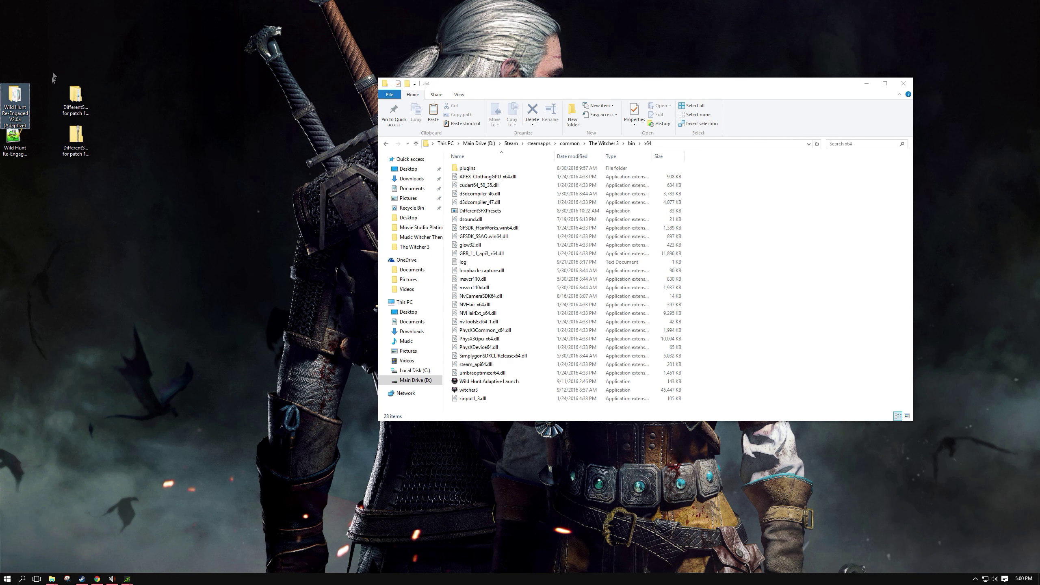
{"action": "double_click", "coordinate": [15, 98]}
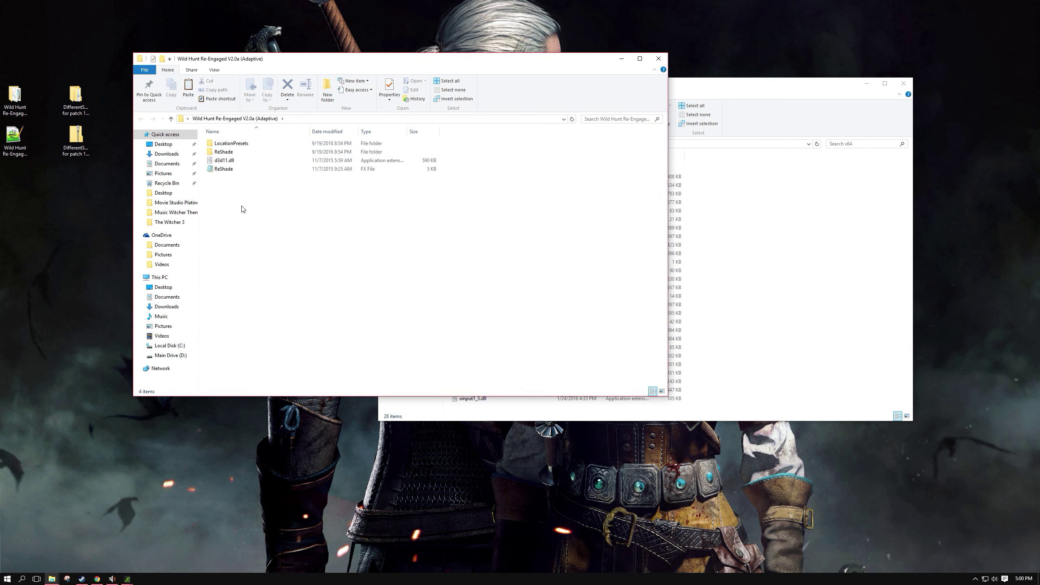
{"action": "left_click", "coordinate": [231, 144]}
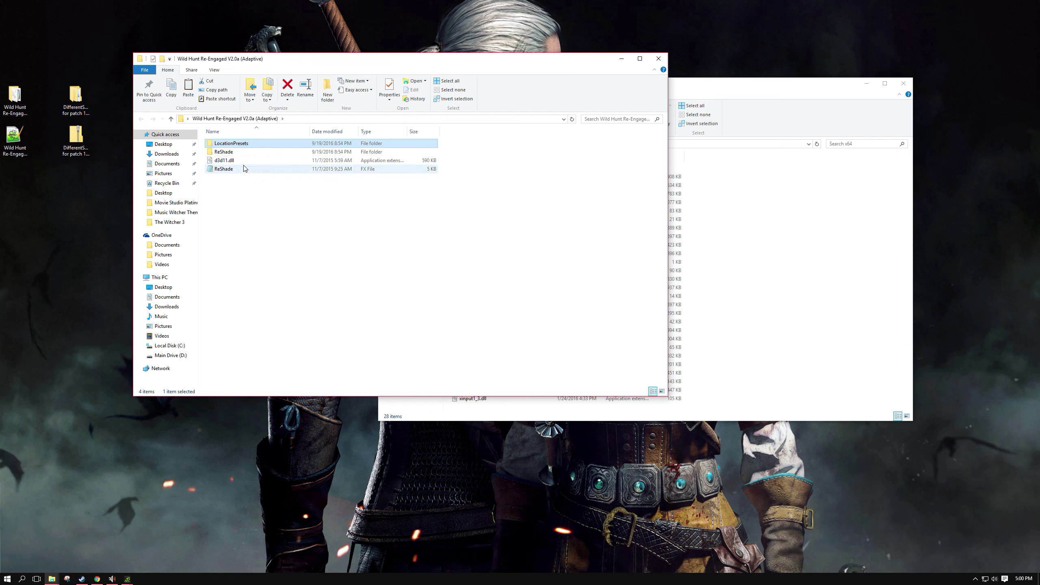
{"action": "key", "text": "shift+Down"}
{"action": "key", "text": "shift+Down"}
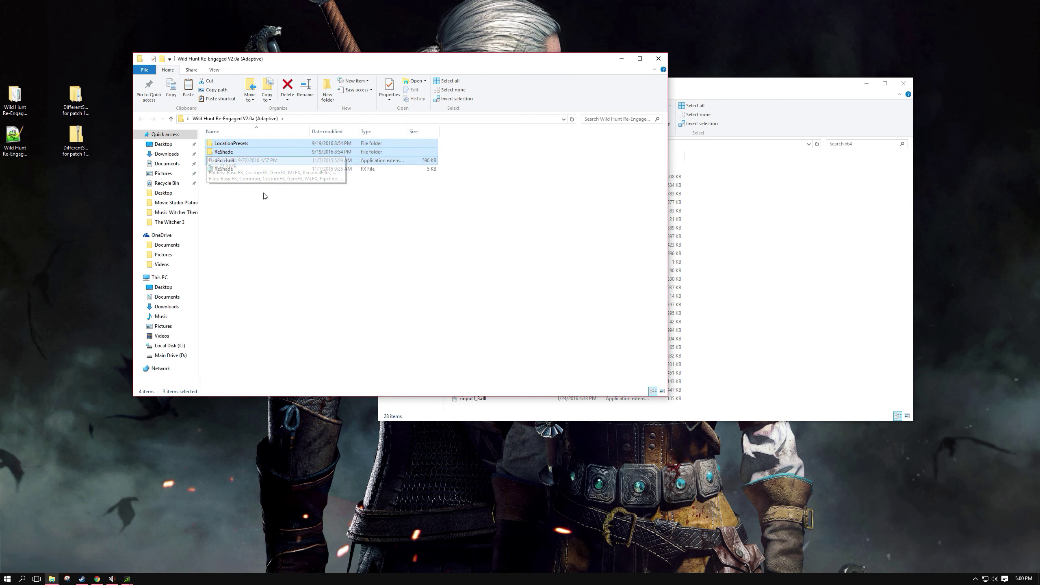
{"action": "key", "text": "shift+Down"}
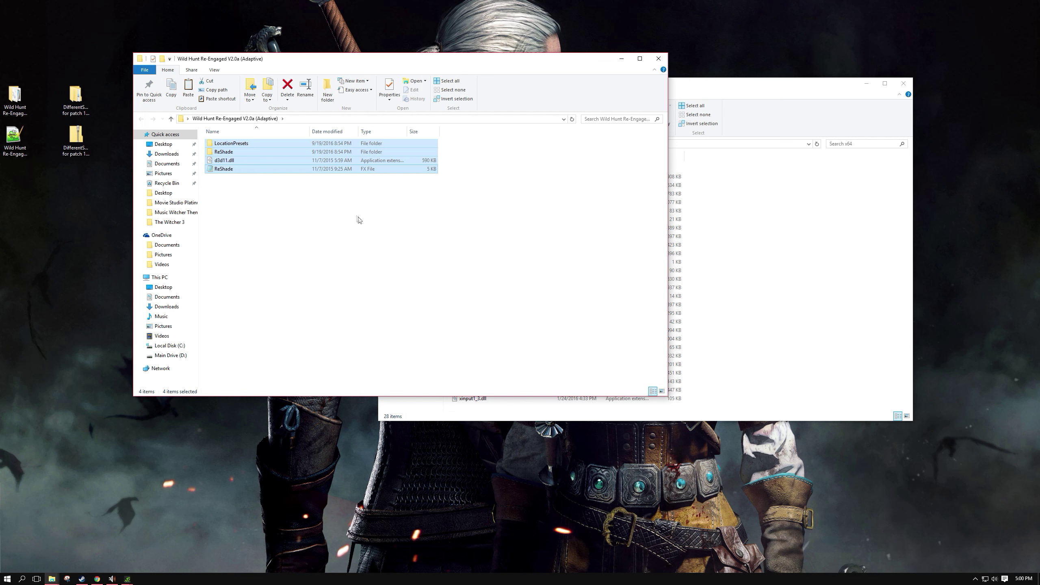
{"action": "right_click", "coordinate": [305, 169]}
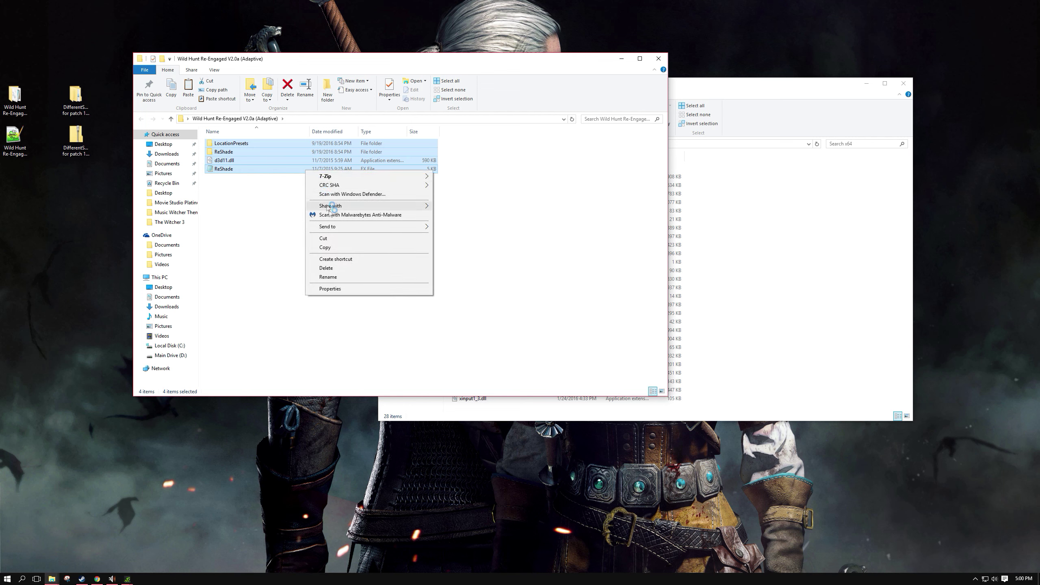
{"action": "left_click", "coordinate": [325, 248]}
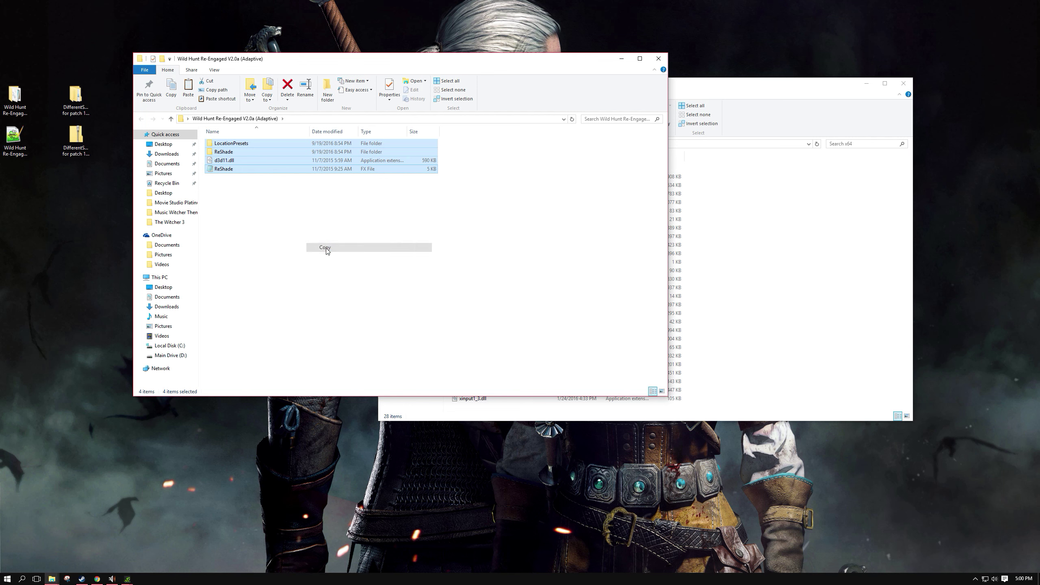
{"action": "left_click", "coordinate": [659, 61]}
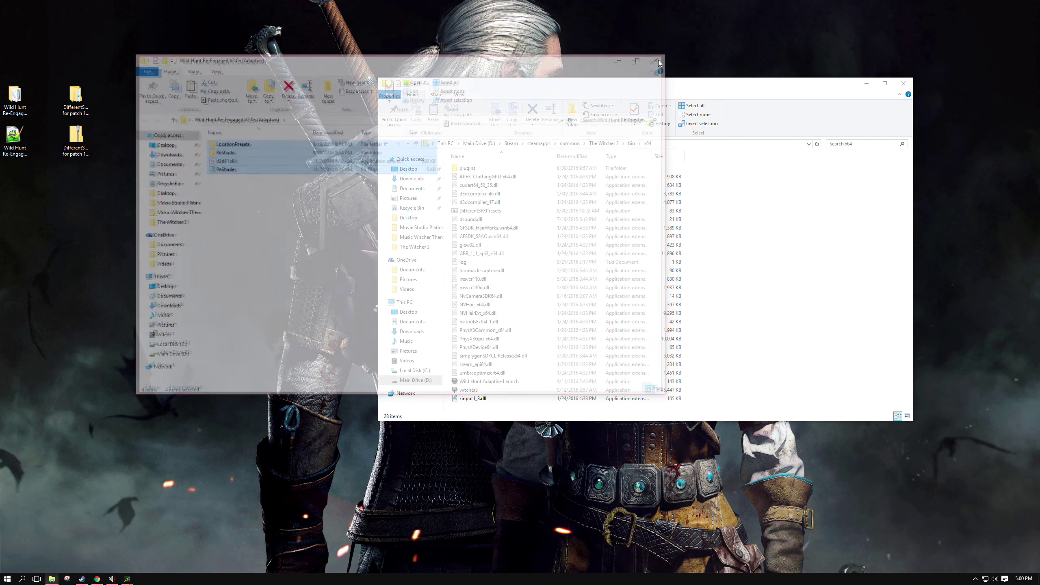
{"action": "right_click", "coordinate": [791, 245]}
{"action": "left_click", "coordinate": [812, 301]}
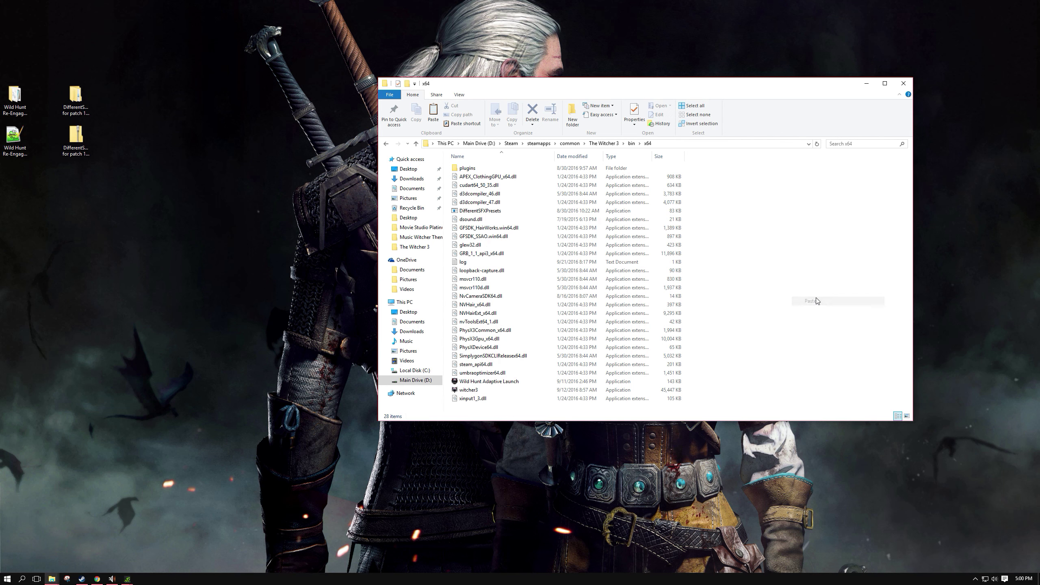
{"action": "left_click", "coordinate": [782, 281]}
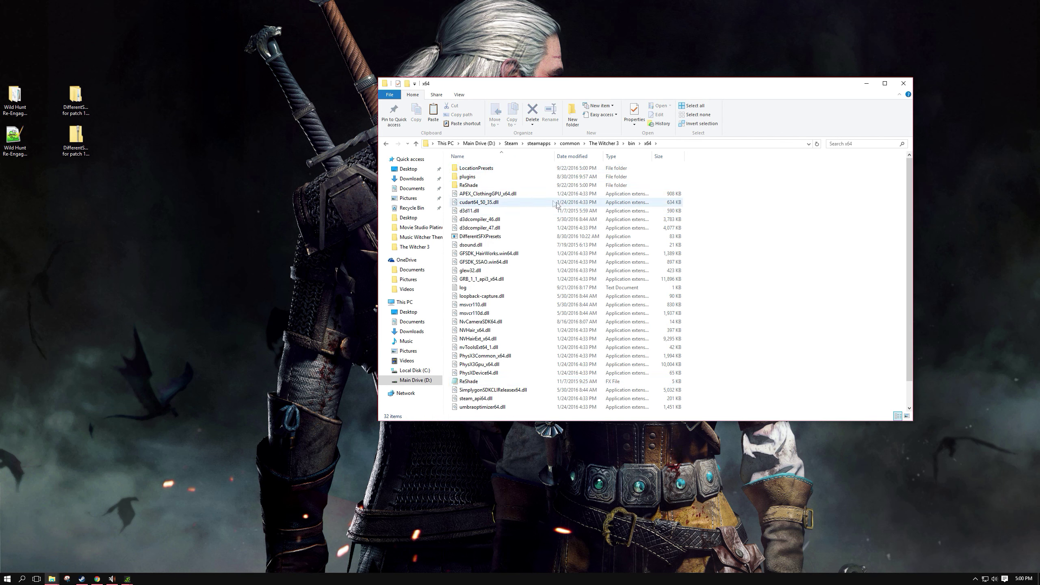
Examine the RFX_ToggleKey line in the Common configuration file of x64's ReShade folder and close the file unchanged
{"action": "left_click", "coordinate": [467, 186]}
{"action": "double_click", "coordinate": [467, 187]}
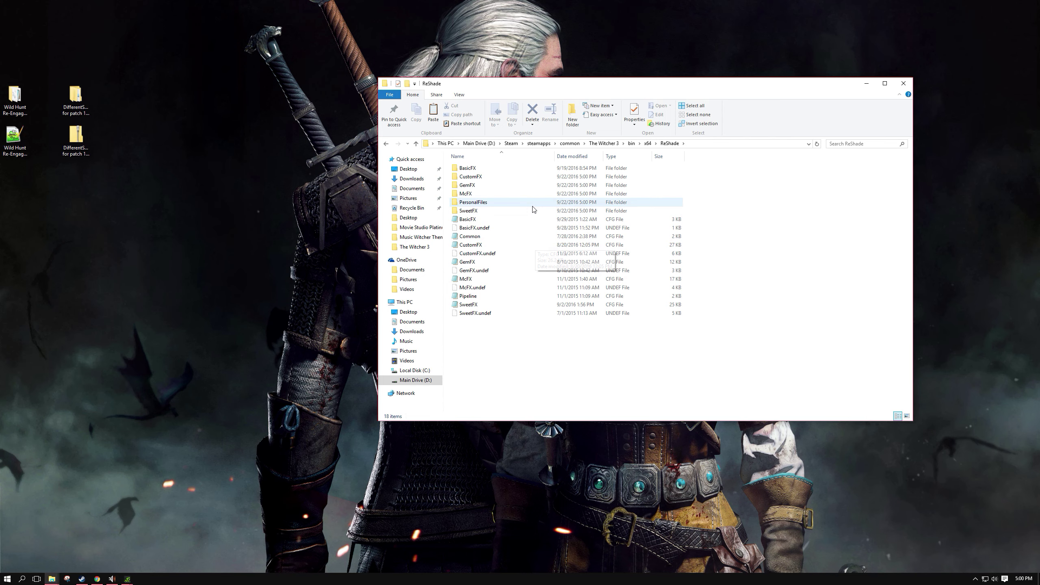
{"action": "double_click", "coordinate": [469, 236]}
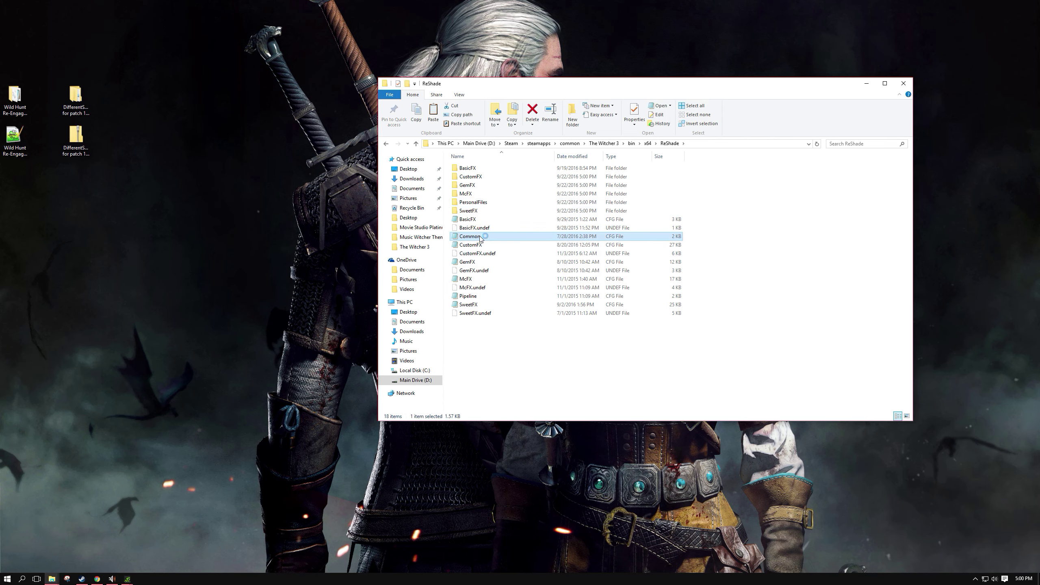
{"action": "left_click_drag", "start_coordinate": [530, 74], "coordinate": [435, 72]}
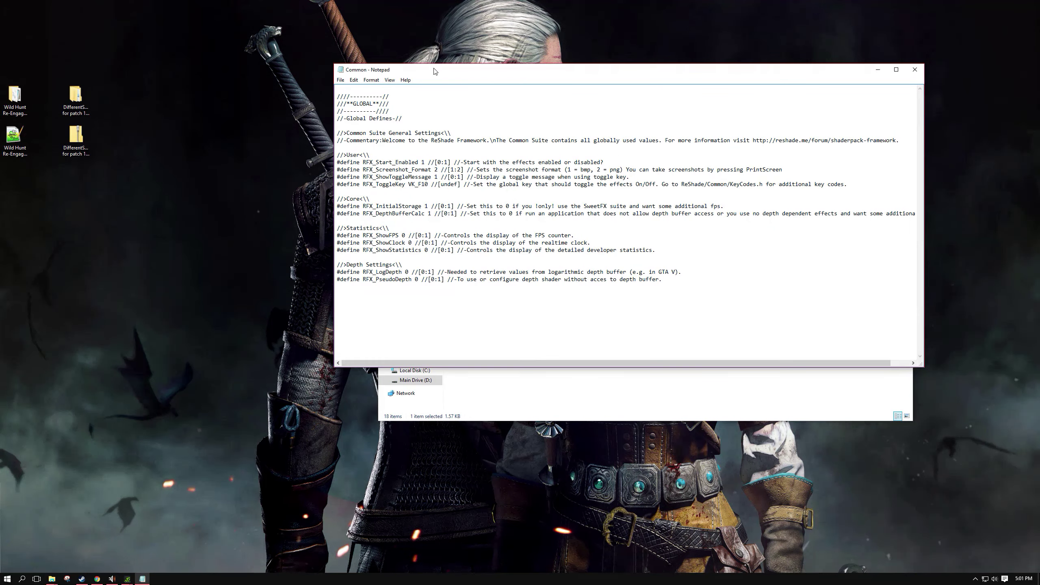
{"action": "left_click_drag", "start_coordinate": [428, 184], "coordinate": [329, 182]}
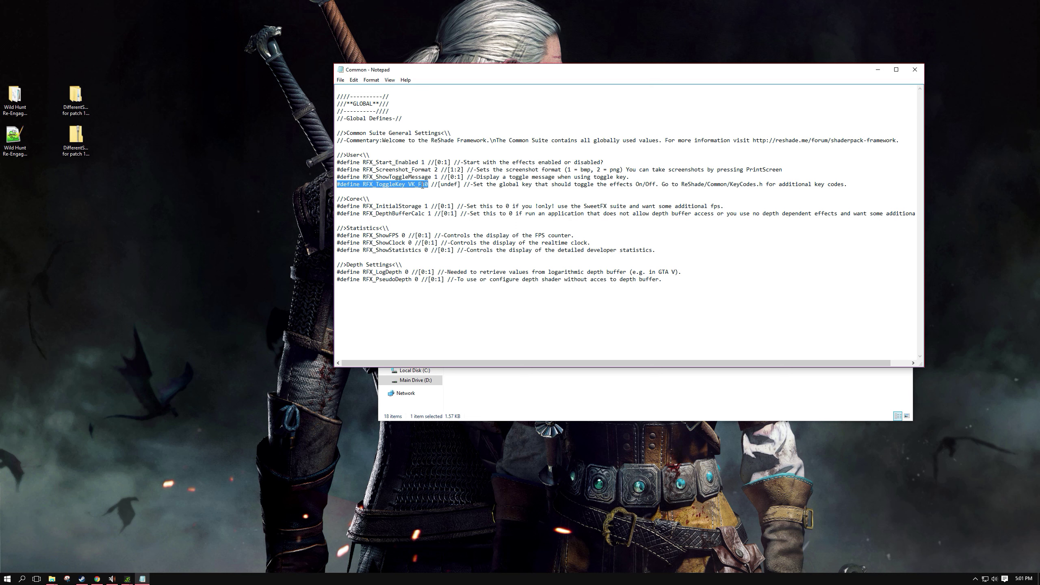
{"action": "left_click_drag", "start_coordinate": [428, 185], "coordinate": [306, 191]}
{"action": "left_click", "coordinate": [915, 70]}
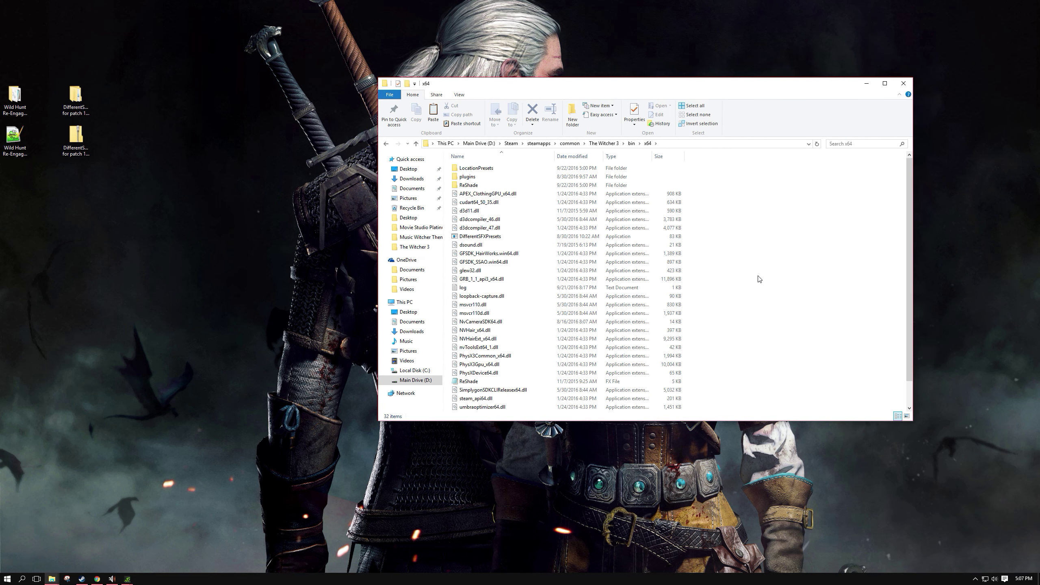
Examine the lookup-texture images in the Textures folder of x64's ReShade\CustomFX folder and return to x64
{"action": "double_click", "coordinate": [512, 185]}
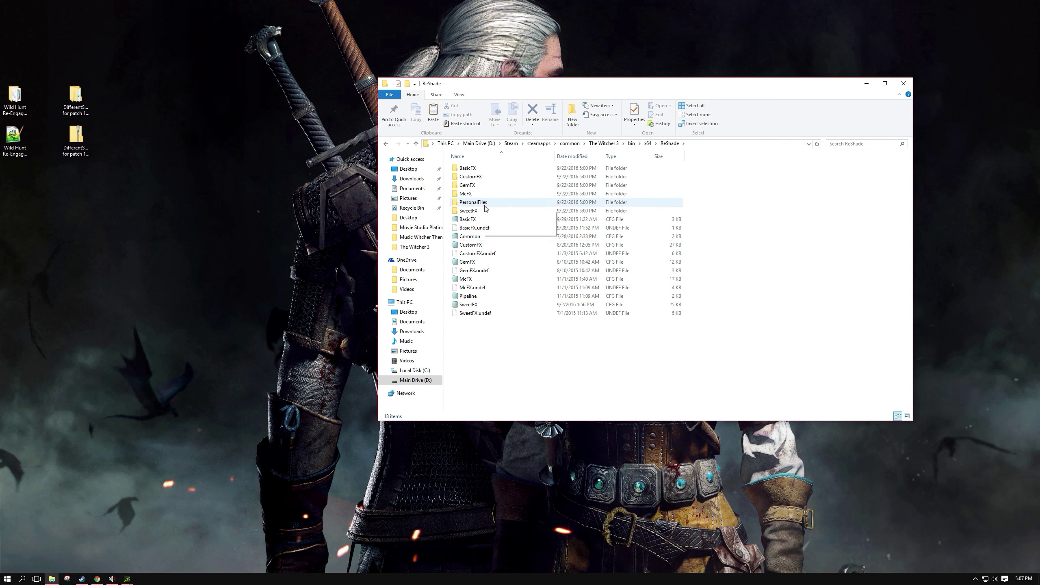
{"action": "double_click", "coordinate": [495, 177]}
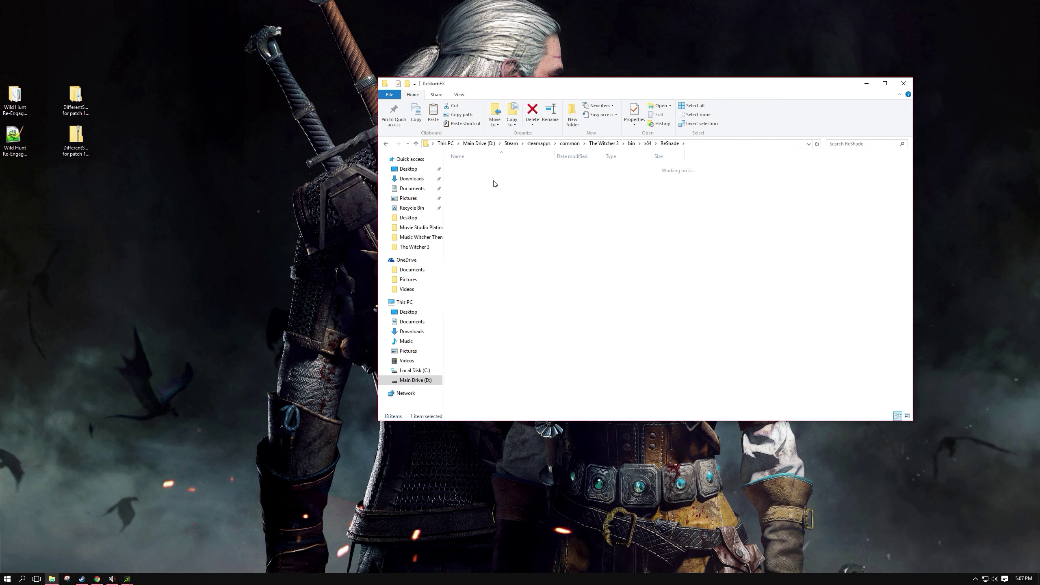
{"action": "double_click", "coordinate": [481, 176]}
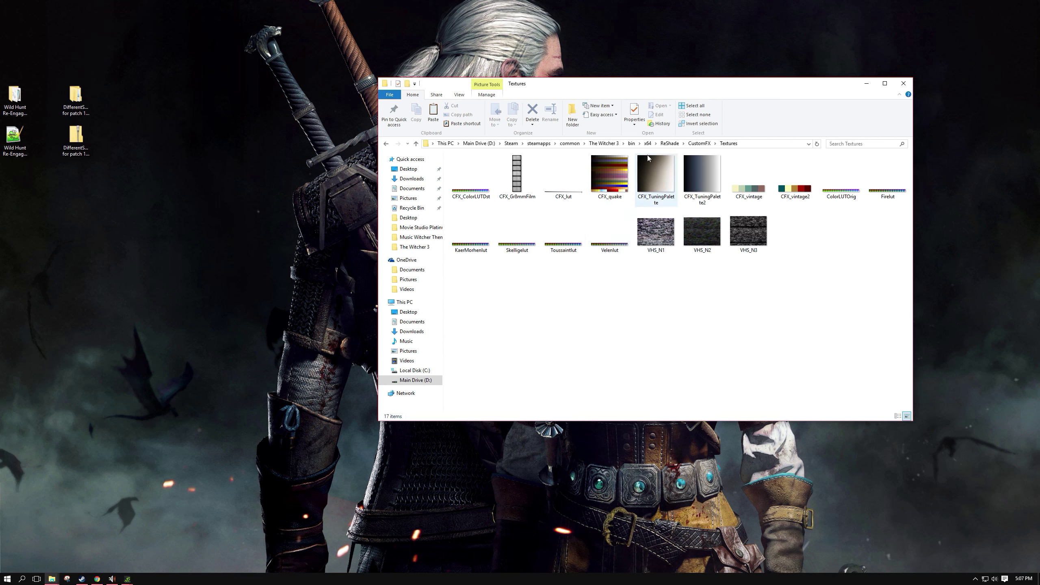
{"action": "left_click", "coordinate": [647, 143]}
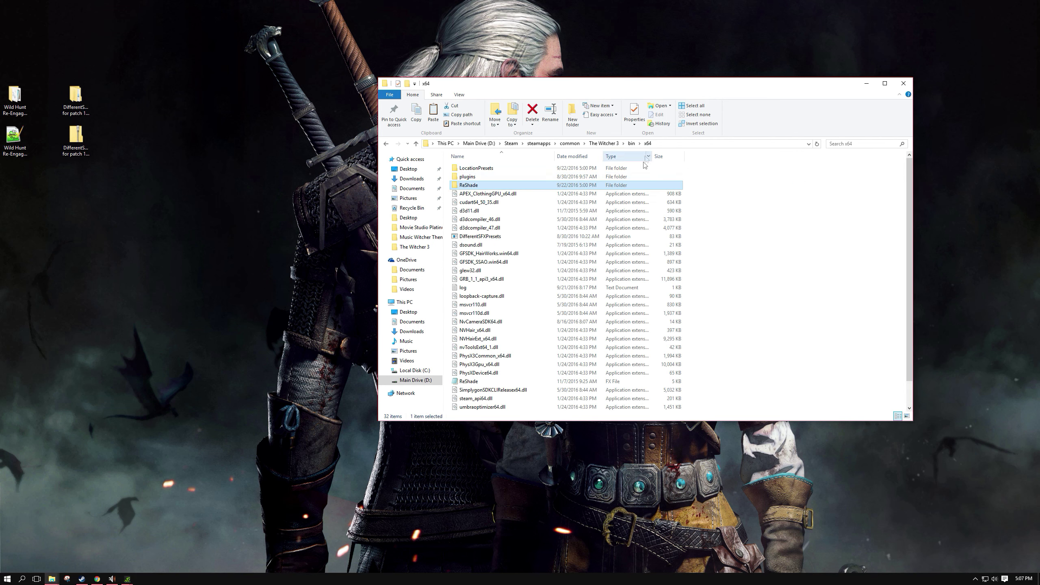
{"action": "double_click", "coordinate": [481, 186]}
{"action": "double_click", "coordinate": [482, 176]}
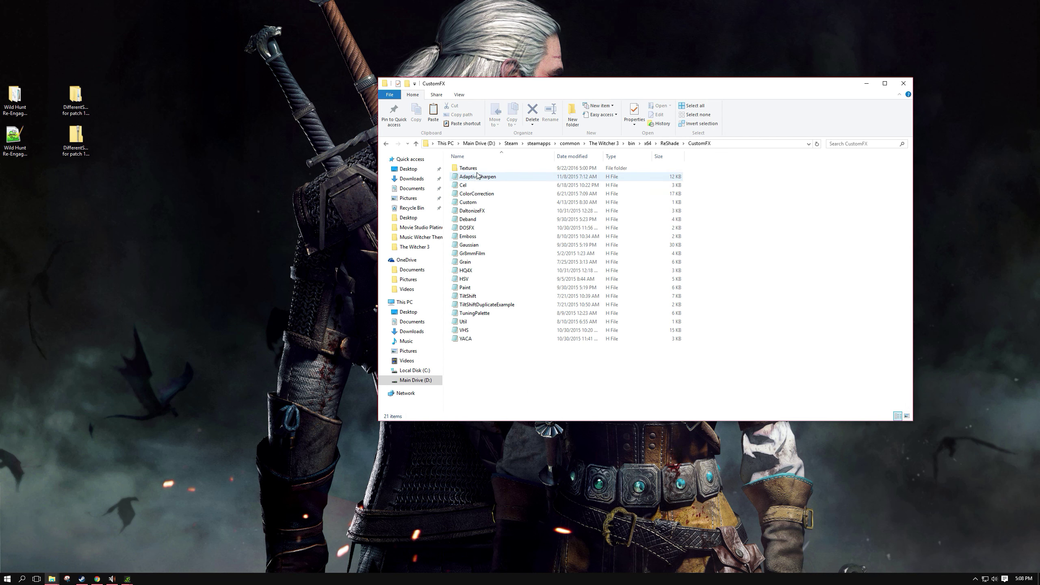
{"action": "double_click", "coordinate": [481, 167]}
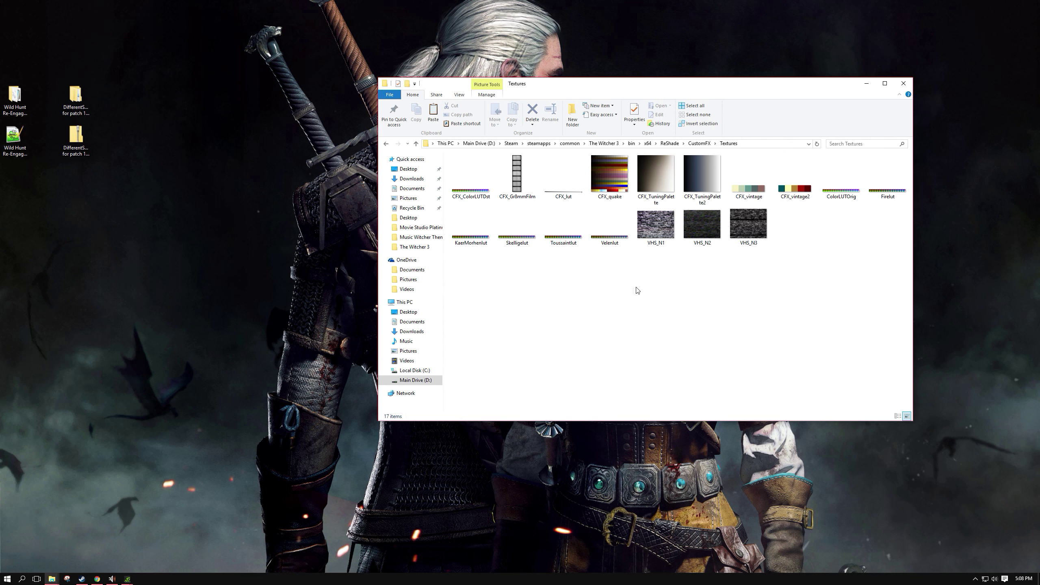
{"action": "left_click", "coordinate": [648, 144]}
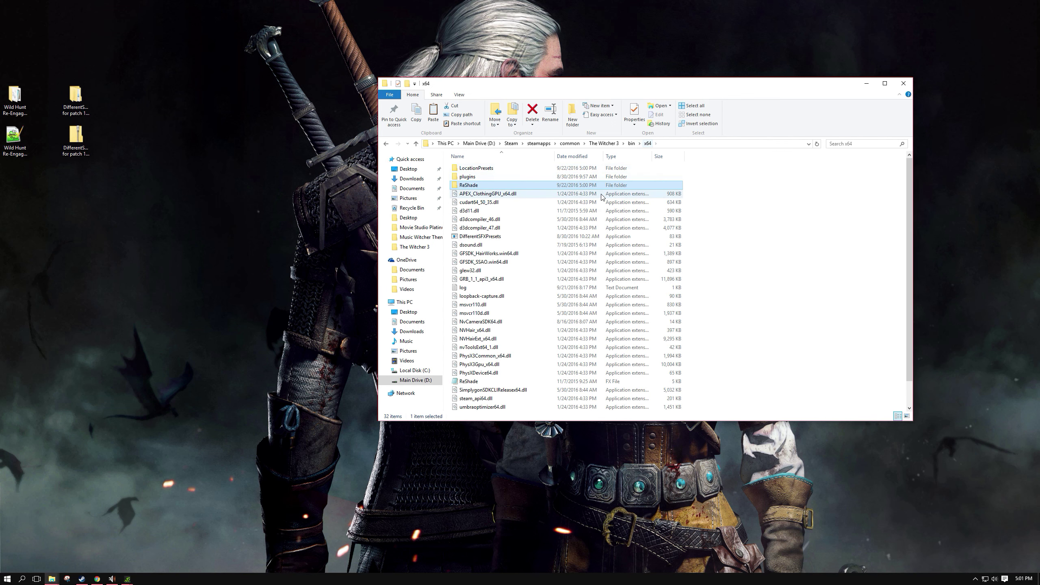
Inspect the configuration files of preset_kaer_morhen in x64's LocationPresets\ReShade folder and return to x64
{"action": "double_click", "coordinate": [475, 167]}
{"action": "double_click", "coordinate": [469, 168]}
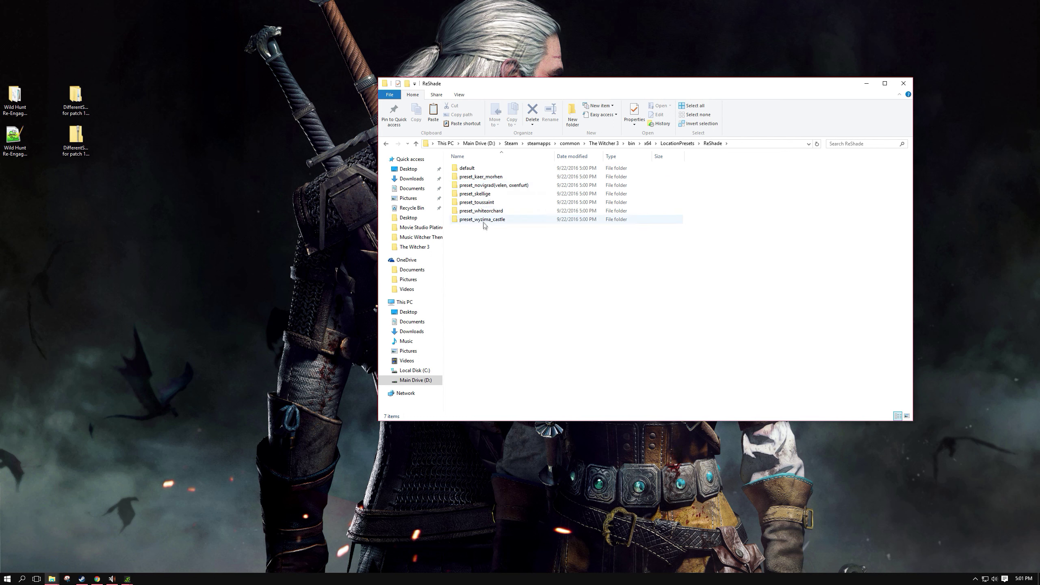
{"action": "double_click", "coordinate": [477, 177]}
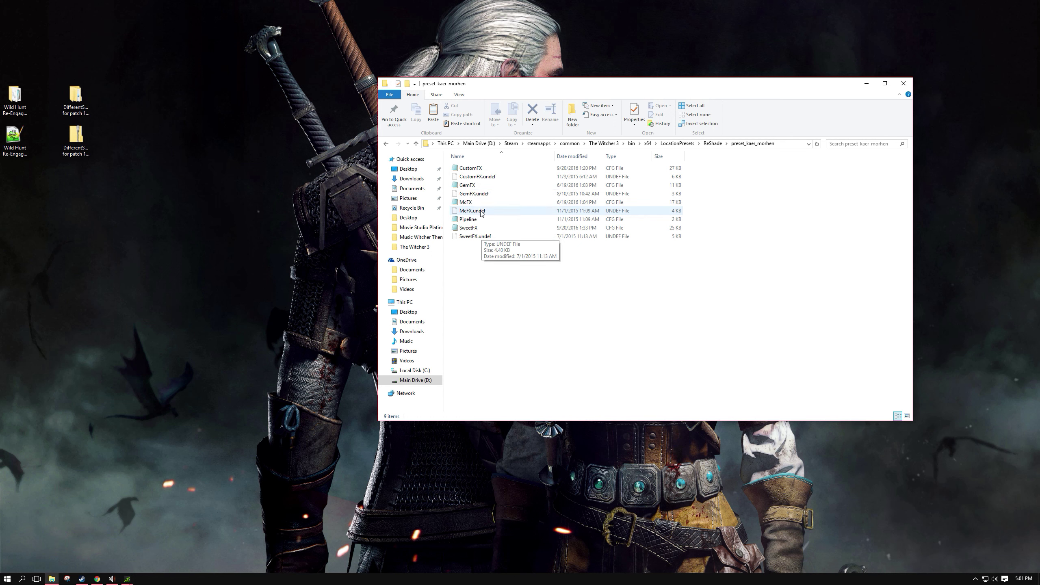
{"action": "left_click", "coordinate": [649, 144]}
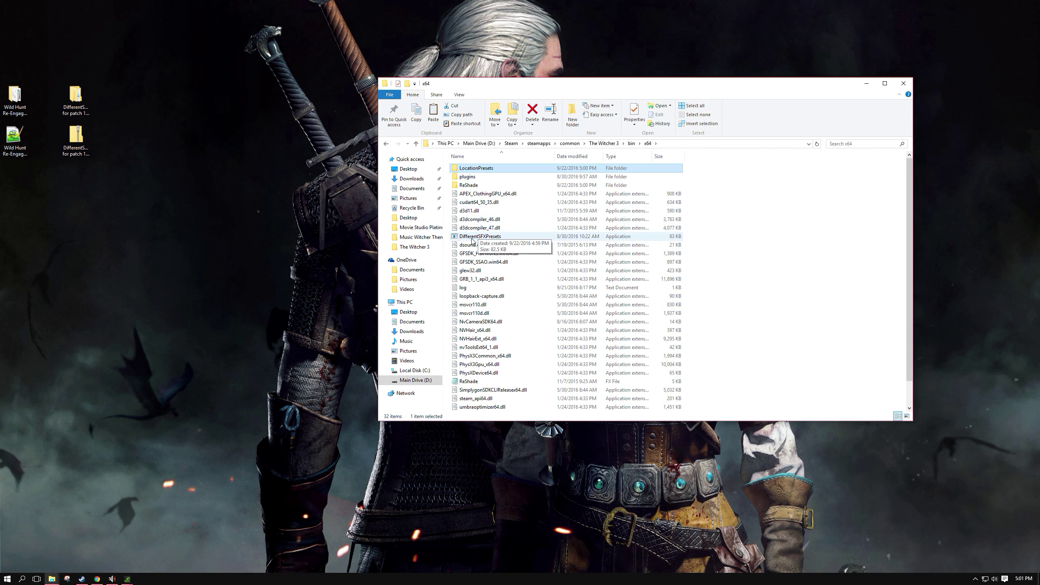
Compare the files of preset_skellige in LocationPresets\ReShade with those in x64's own ReShade folder
{"action": "double_click", "coordinate": [487, 168]}
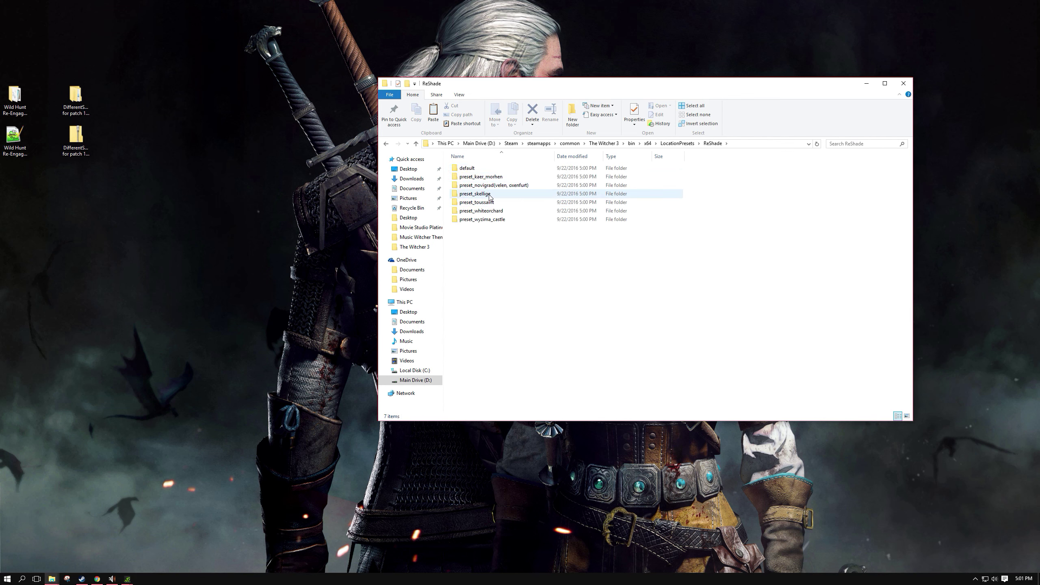
{"action": "double_click", "coordinate": [490, 195]}
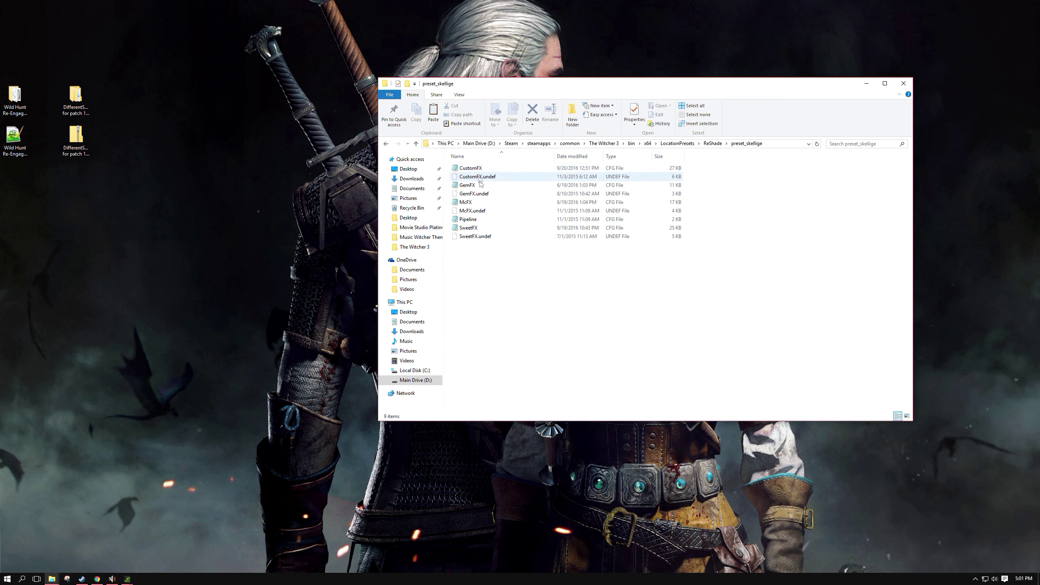
{"action": "left_click", "coordinate": [647, 144]}
{"action": "double_click", "coordinate": [475, 186]}
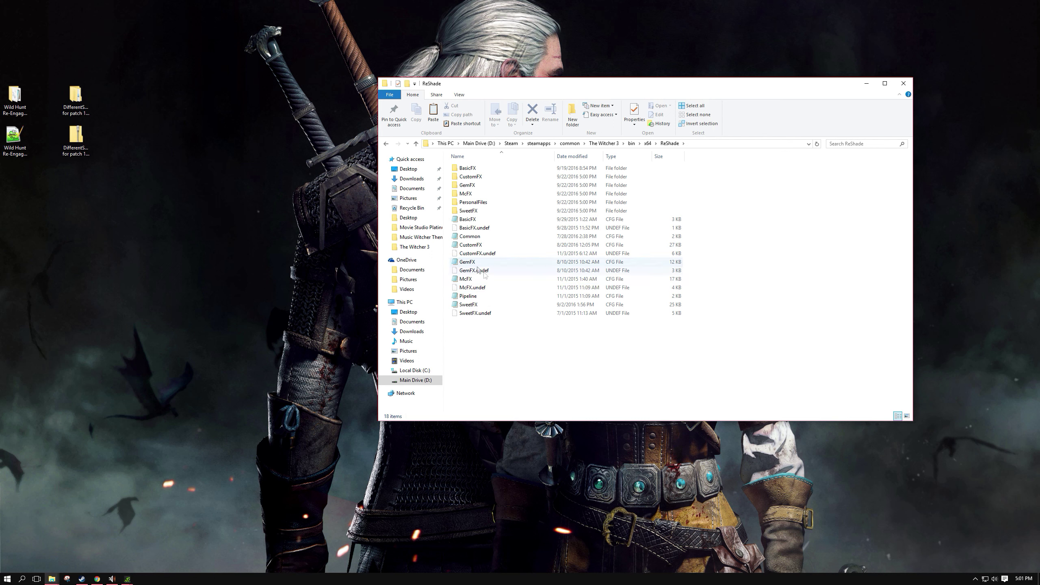
{"action": "left_click", "coordinate": [647, 143]}
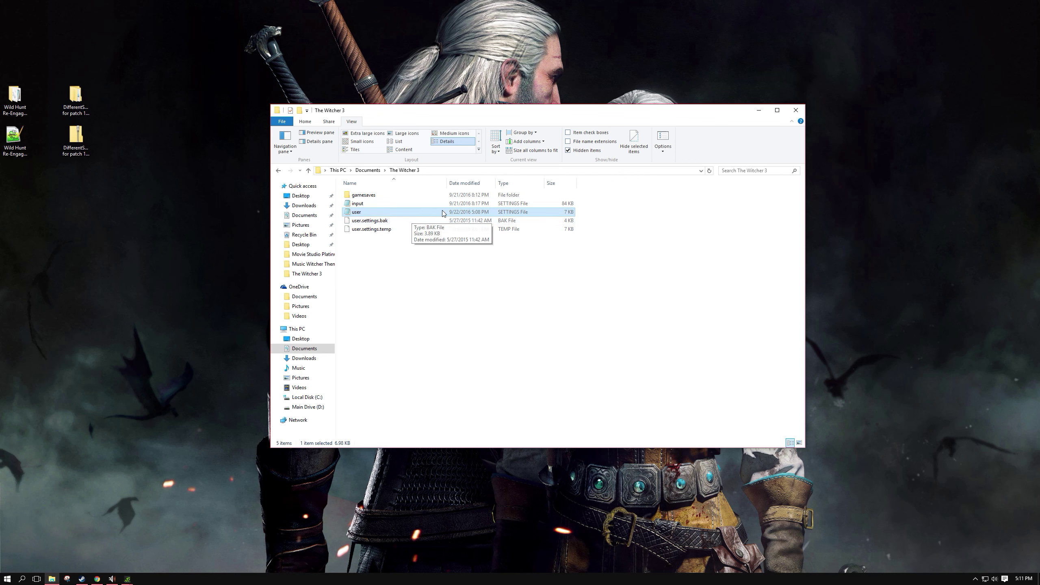
Check the Read-only attribute of the user settings file in Documents\The Witcher 3 and close its properties
{"action": "right_click", "coordinate": [363, 215]}
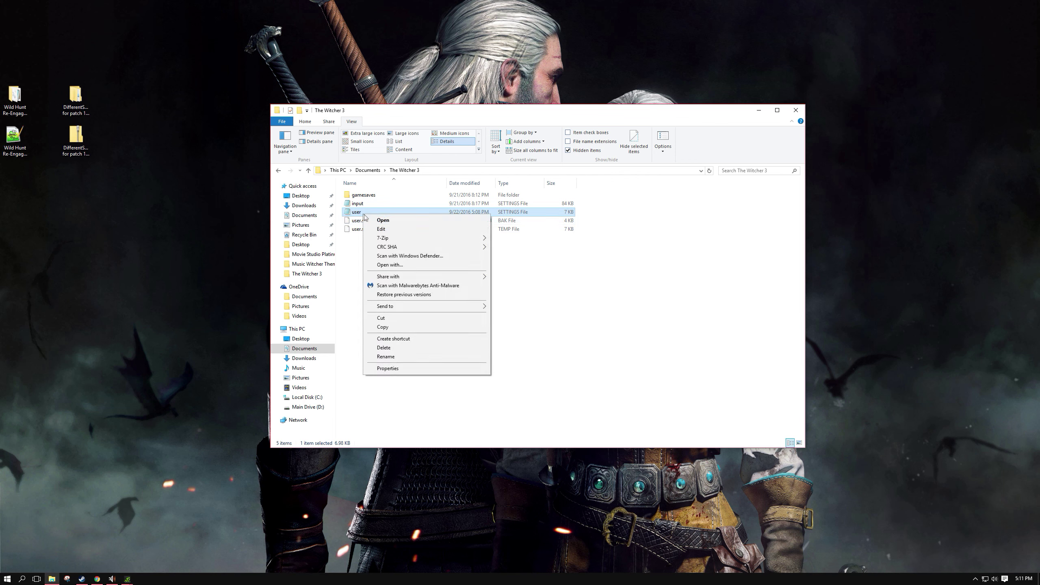
{"action": "left_click", "coordinate": [410, 367]}
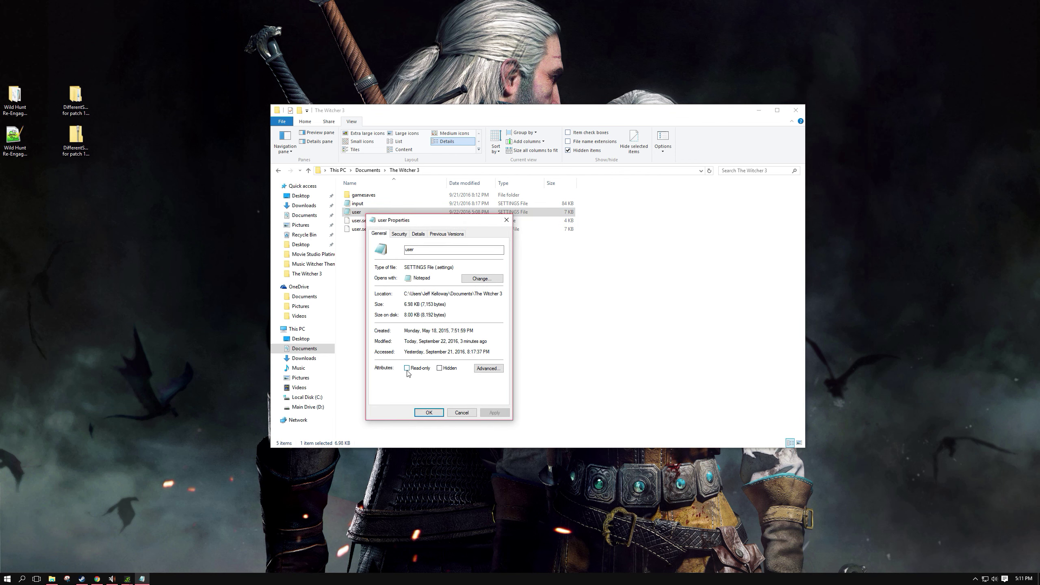
{"action": "left_click", "coordinate": [429, 412]}
Open the user settings file and highlight the [SFXPresetsHidden] section through its LocationChanged line
{"action": "double_click", "coordinate": [357, 211]}
{"action": "scroll", "coordinate": [430, 227], "scroll_direction": "down", "scroll_amount": 15}
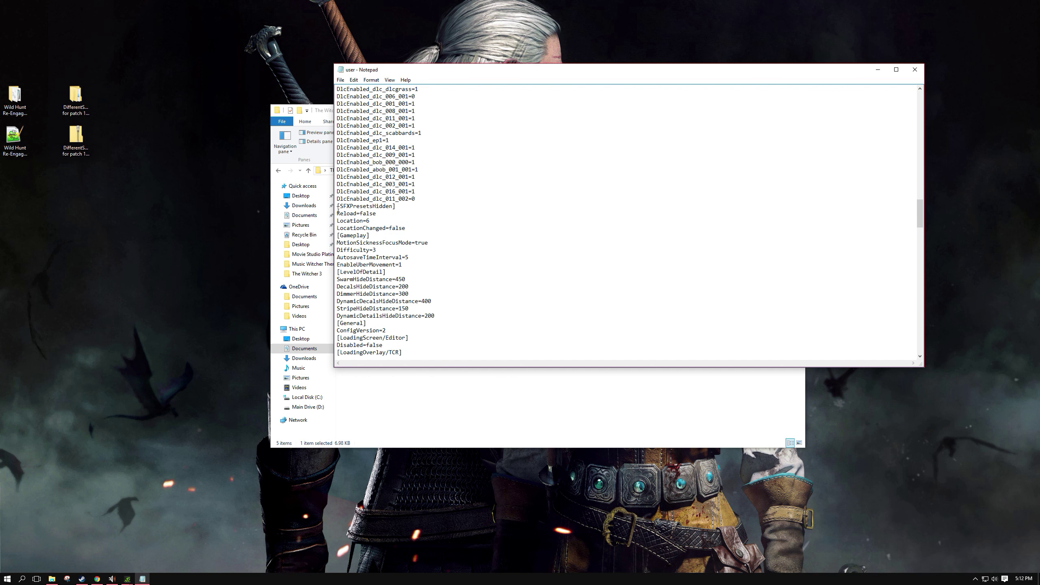
{"action": "left_click_drag", "start_coordinate": [410, 226], "coordinate": [320, 205]}
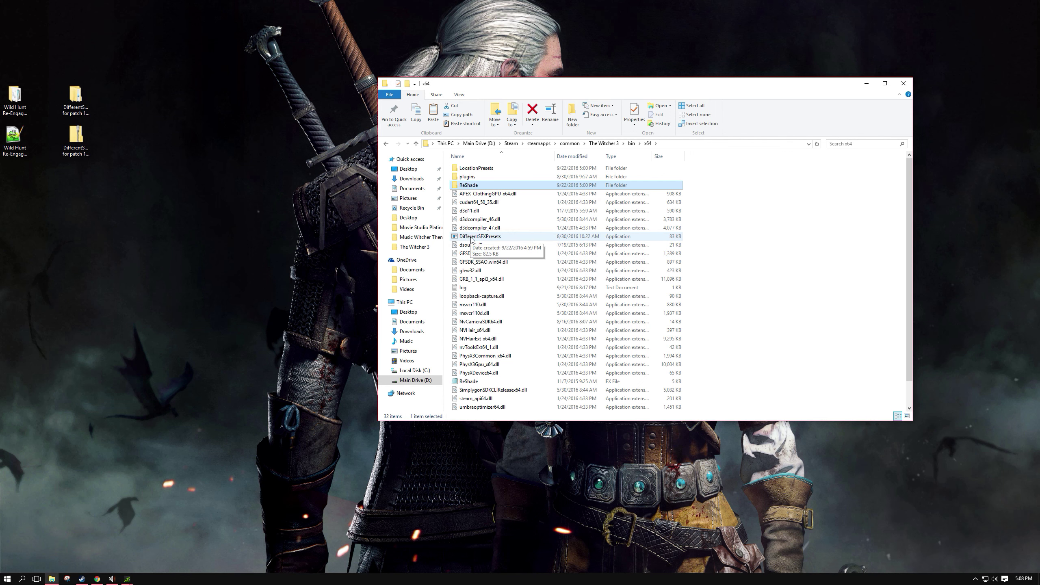
Run DifferentSFXPresets from the game's bin\x64 folder and look over the remaining files there
{"action": "double_click", "coordinate": [471, 236]}
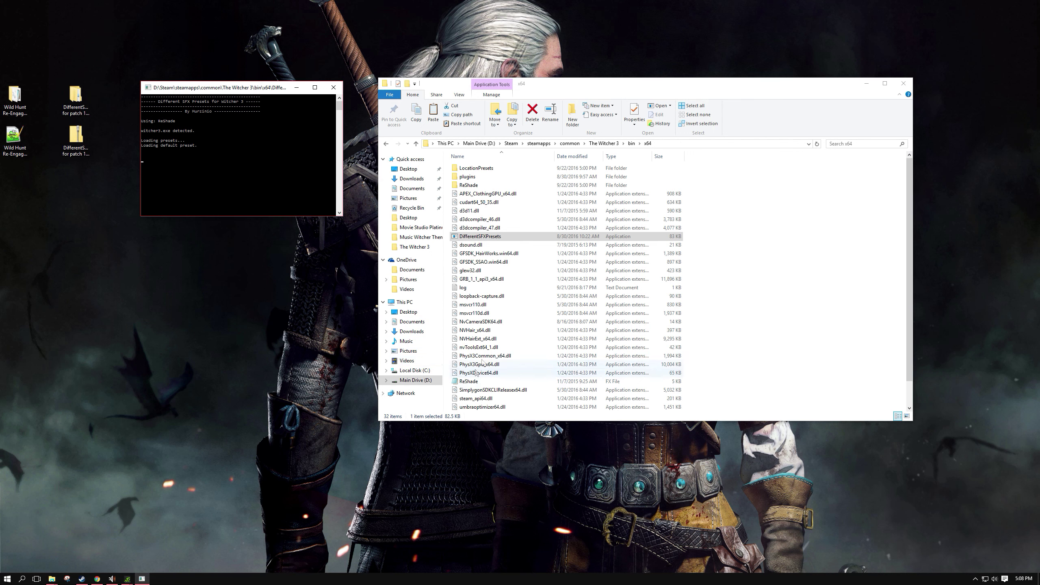
{"action": "scroll", "coordinate": [486, 393], "scroll_direction": "down", "scroll_amount": 1}
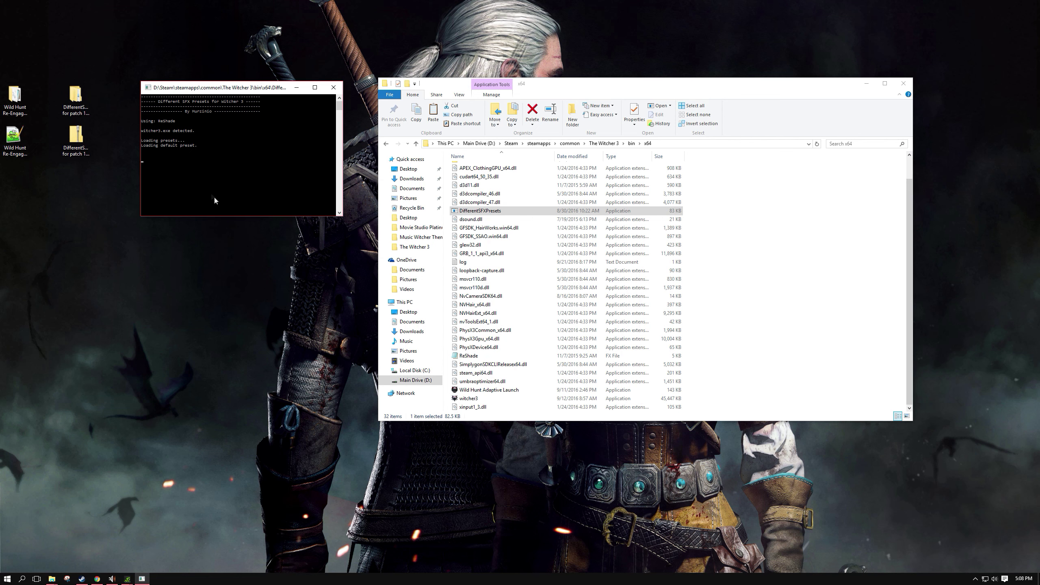
{"action": "scroll", "coordinate": [545, 253], "scroll_direction": "up", "scroll_amount": 1}
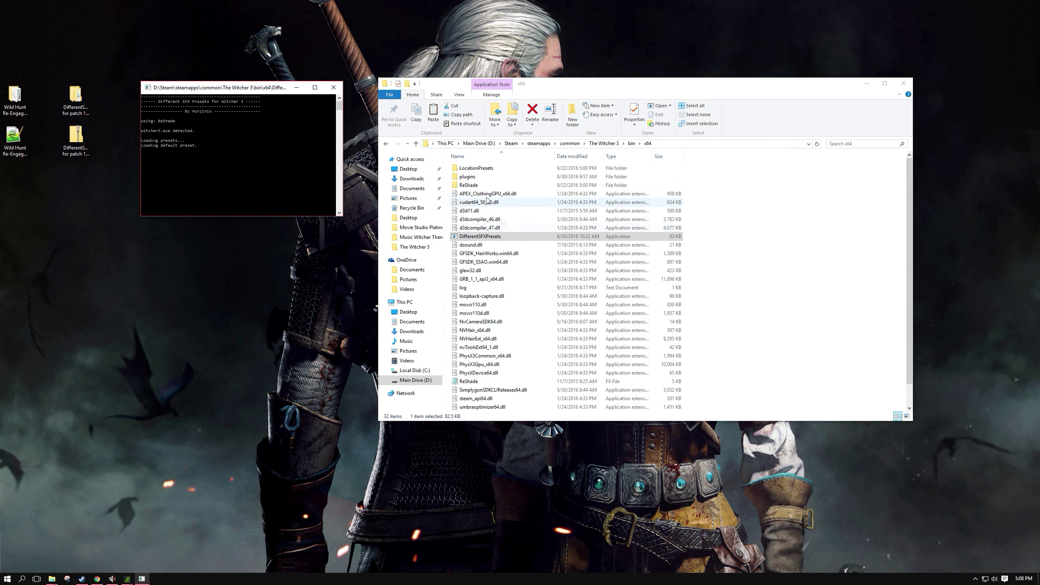
View the location preset folders in LocationPresets\ReShade and close the DifferentSFXPresets console window
{"action": "left_click", "coordinate": [467, 170]}
{"action": "double_click", "coordinate": [467, 169]}
{"action": "double_click", "coordinate": [466, 168]}
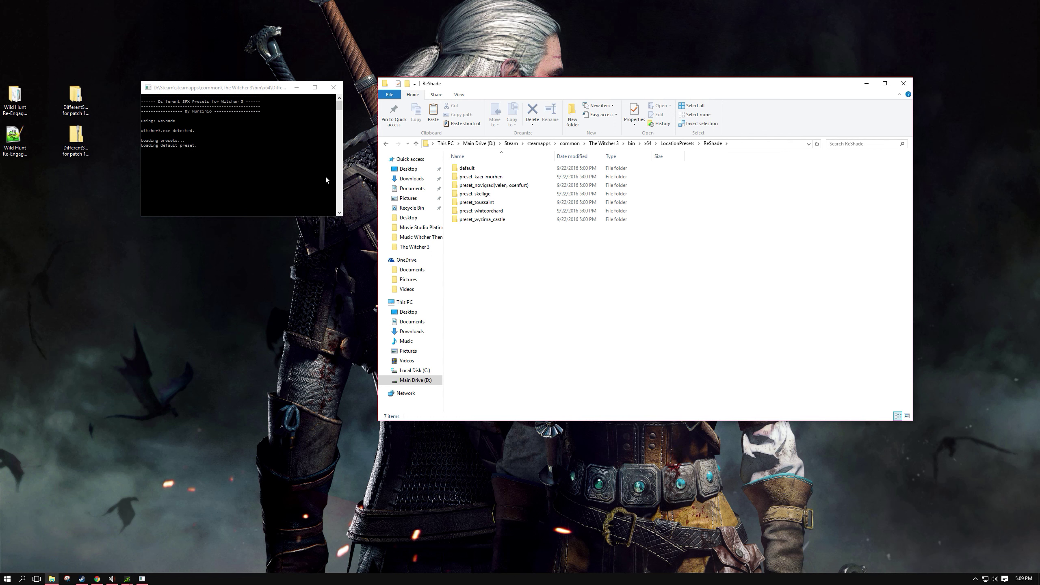
{"action": "left_click", "coordinate": [333, 88]}
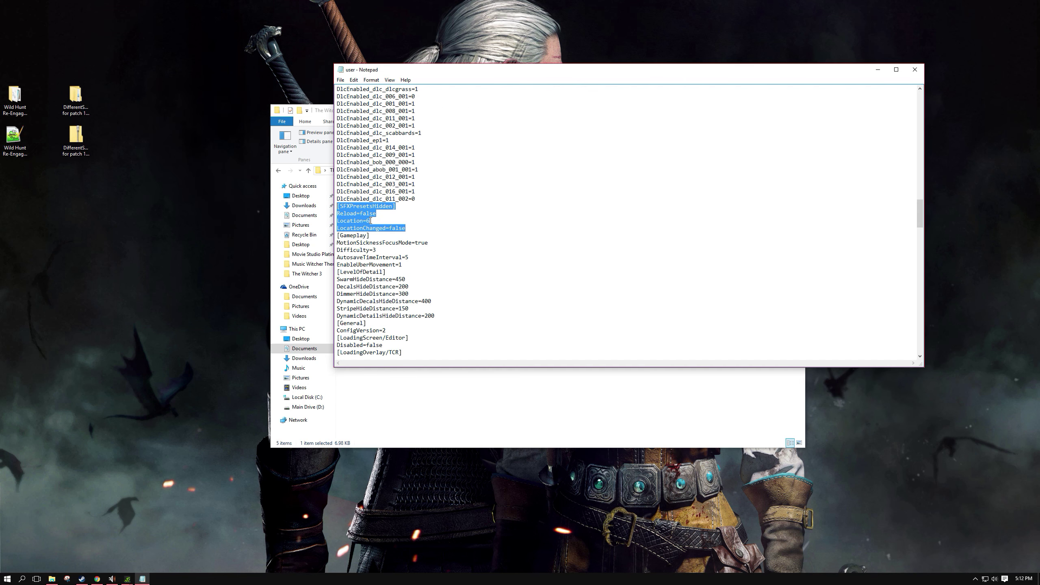